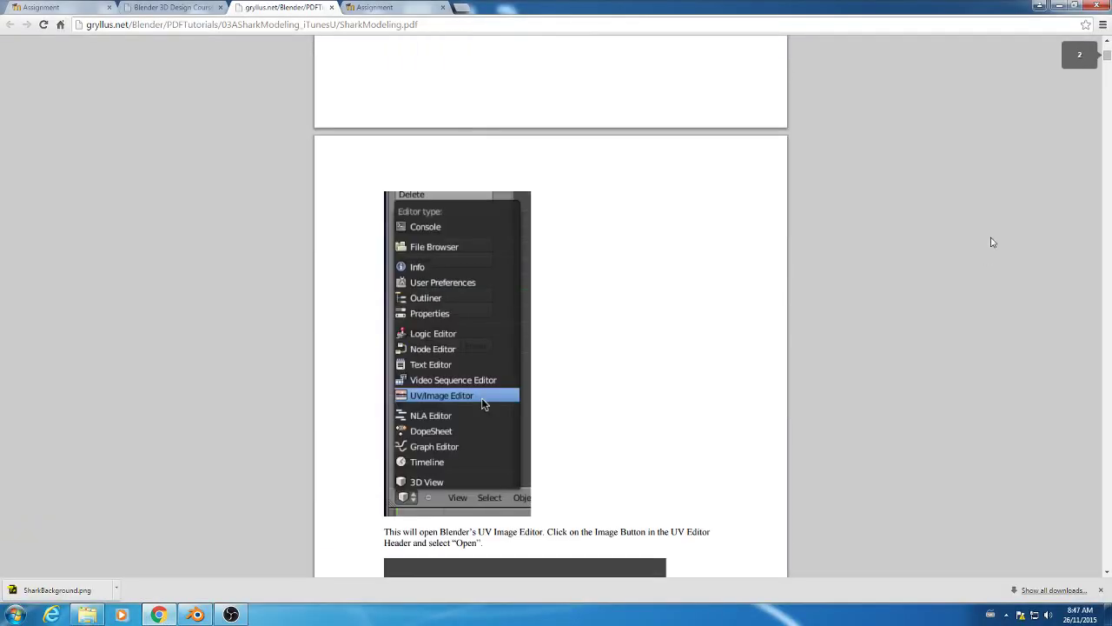
scroll(991, 242, "up", 6)
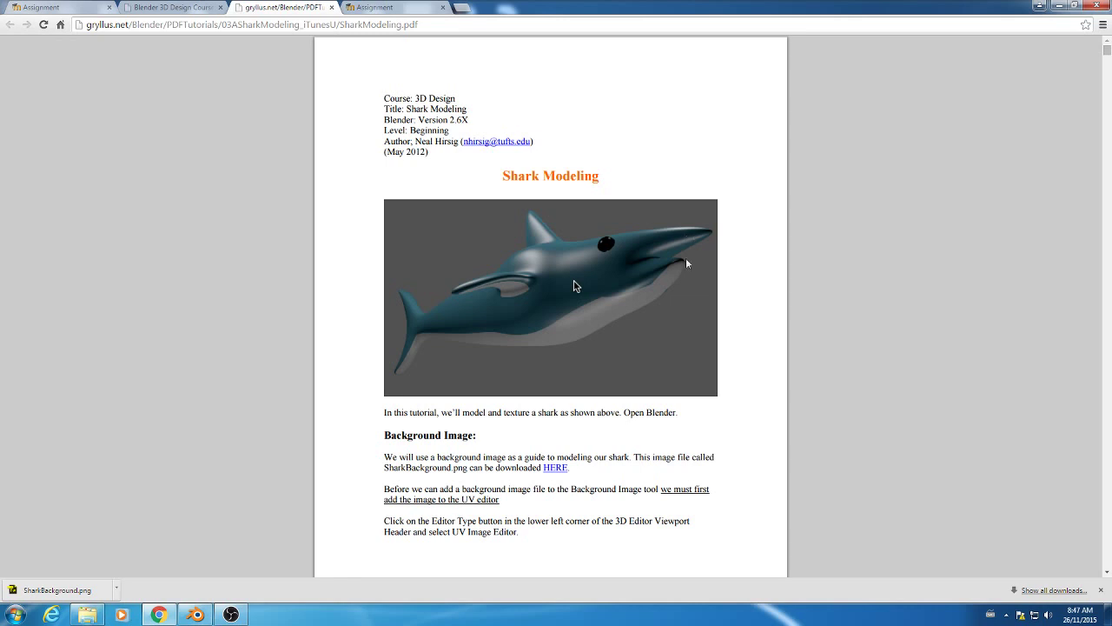
Step: Read through the SharkModeling PDF's background-image pages, then bring Blender to the front
scroll(683, 268, "down", 6)
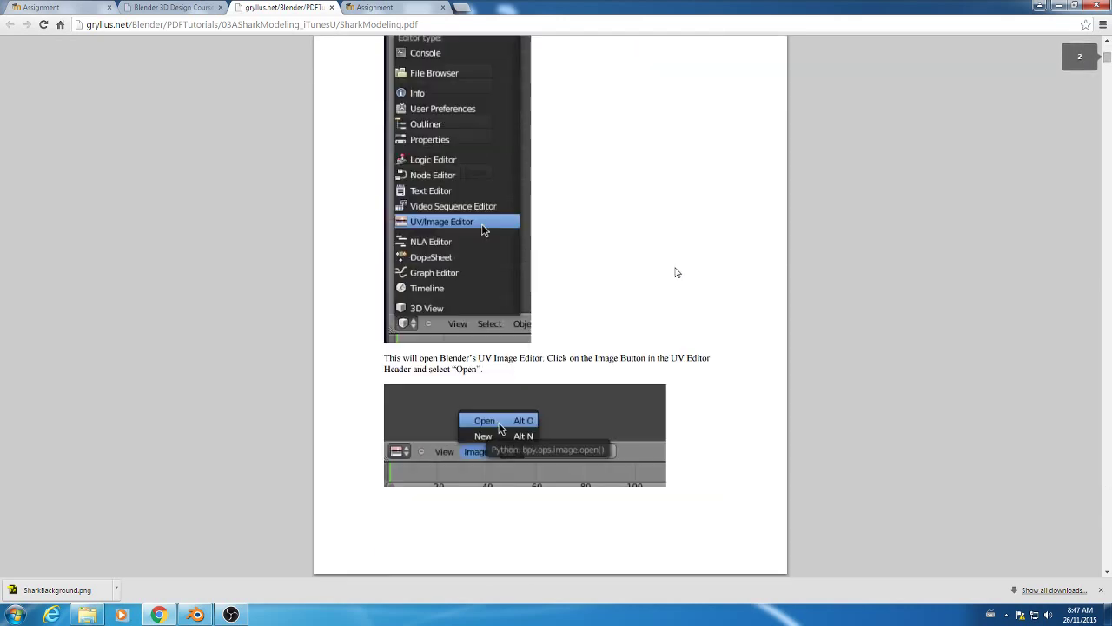
scroll(658, 269, "up", 2)
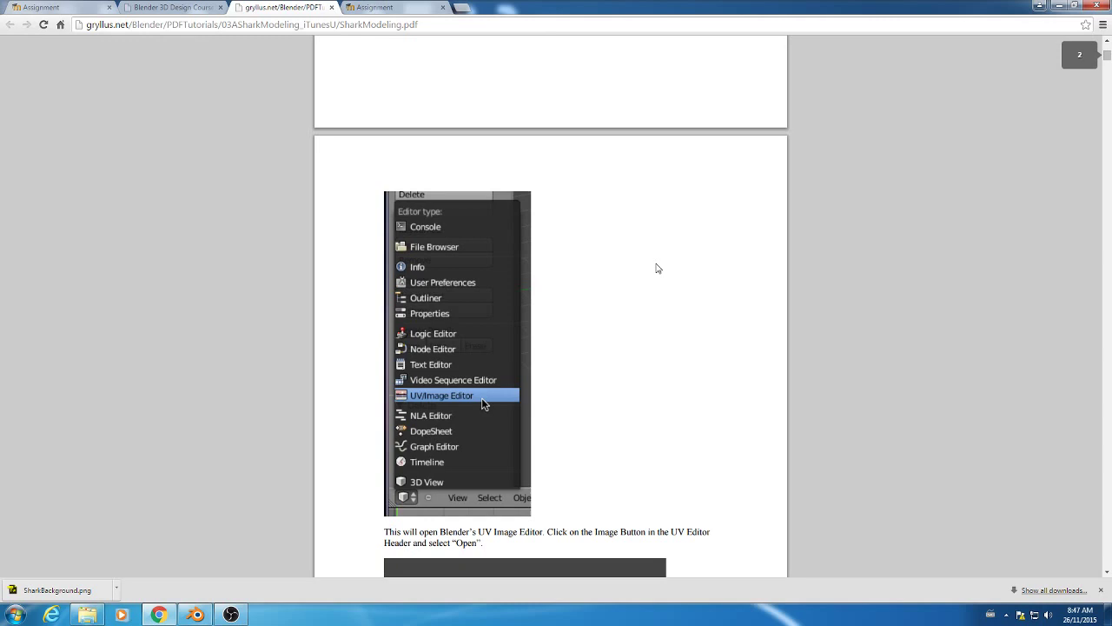
scroll(658, 268, "down", 4)
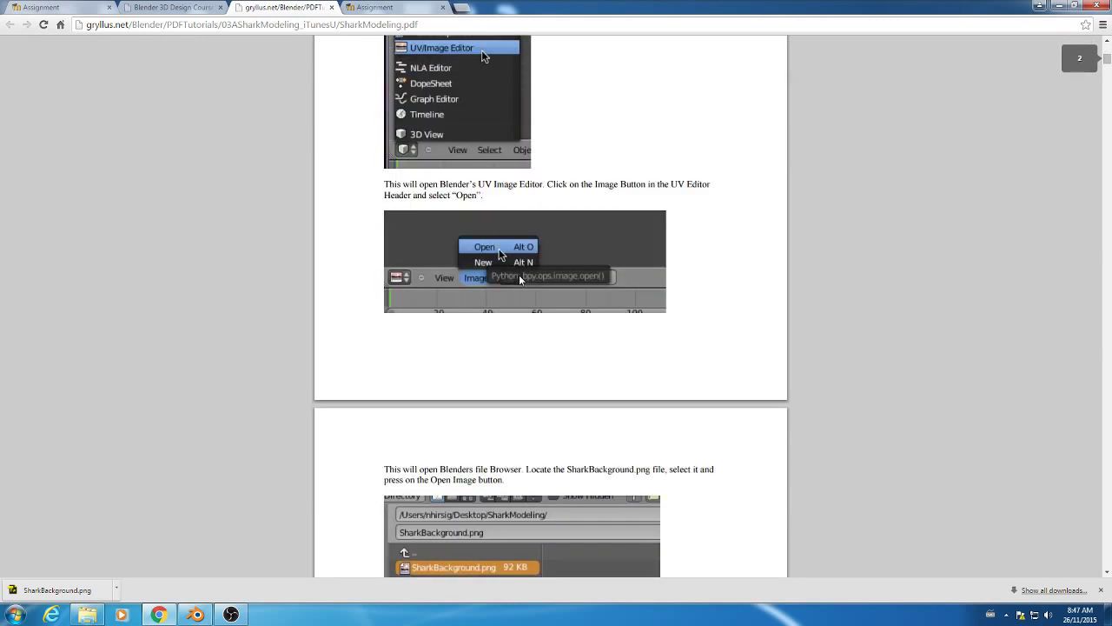
scroll(519, 278, "down", 3)
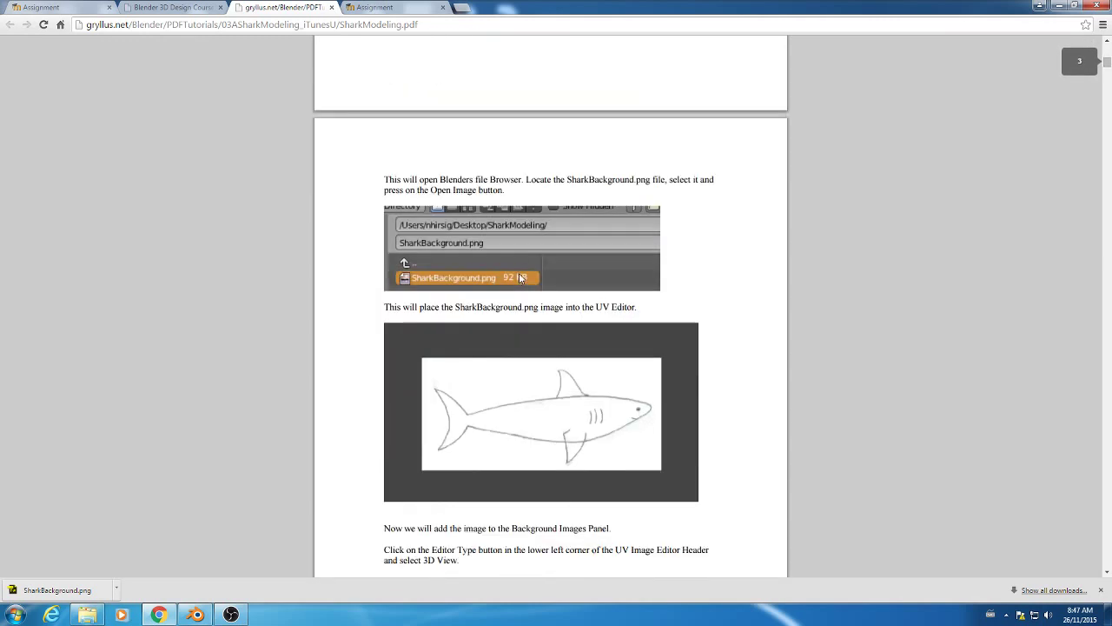
scroll(554, 252, "down", 3)
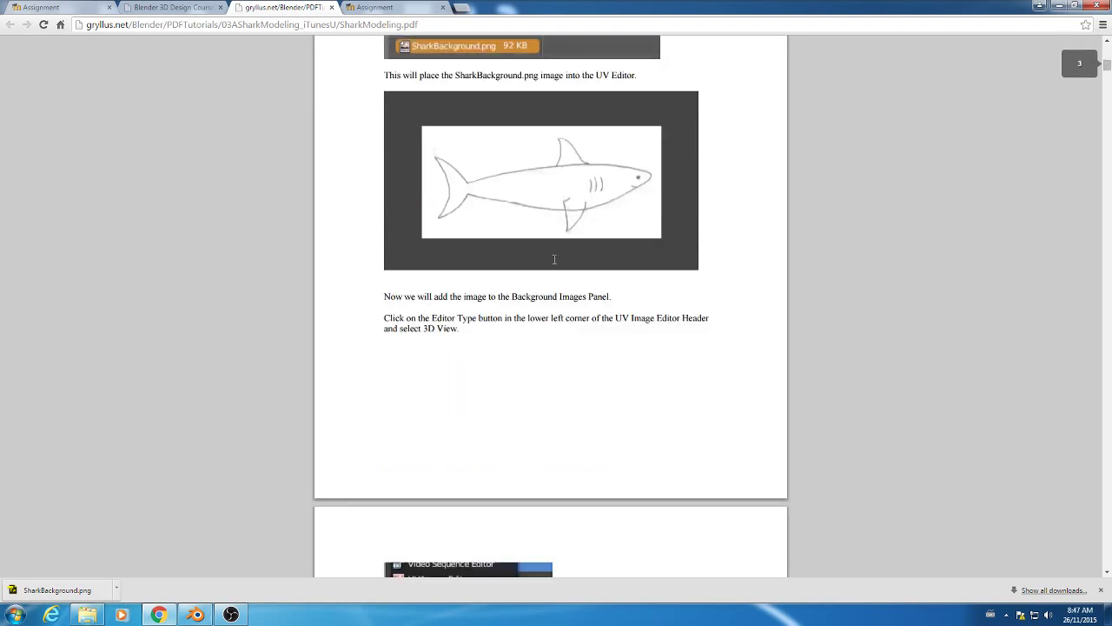
scroll(554, 259, "down", 4)
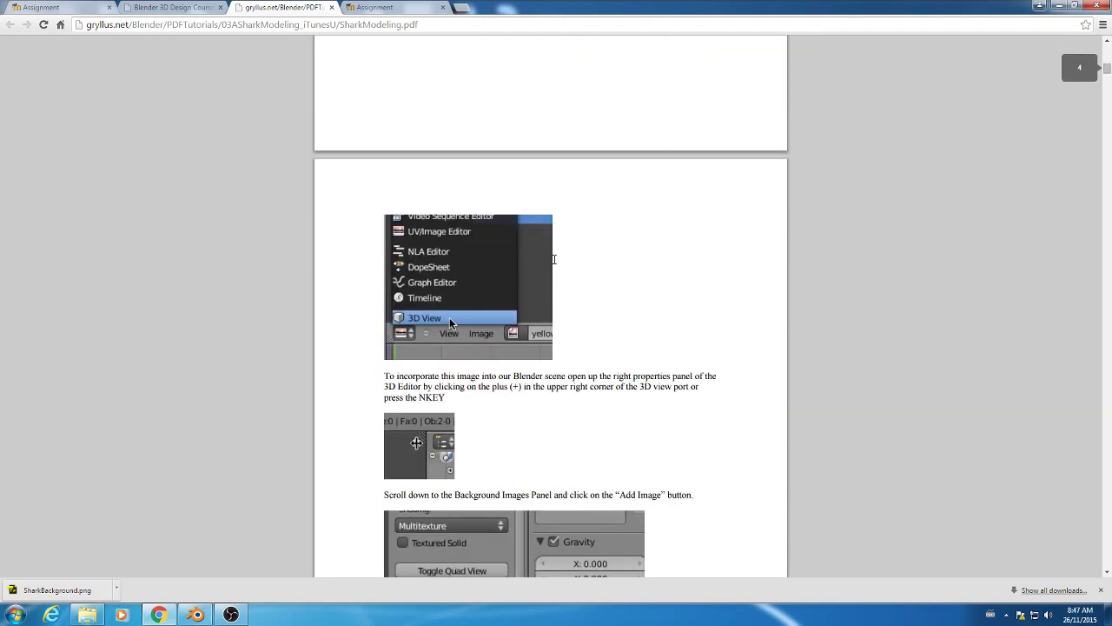
scroll(554, 259, "down", 3)
scroll(555, 259, "down", 2)
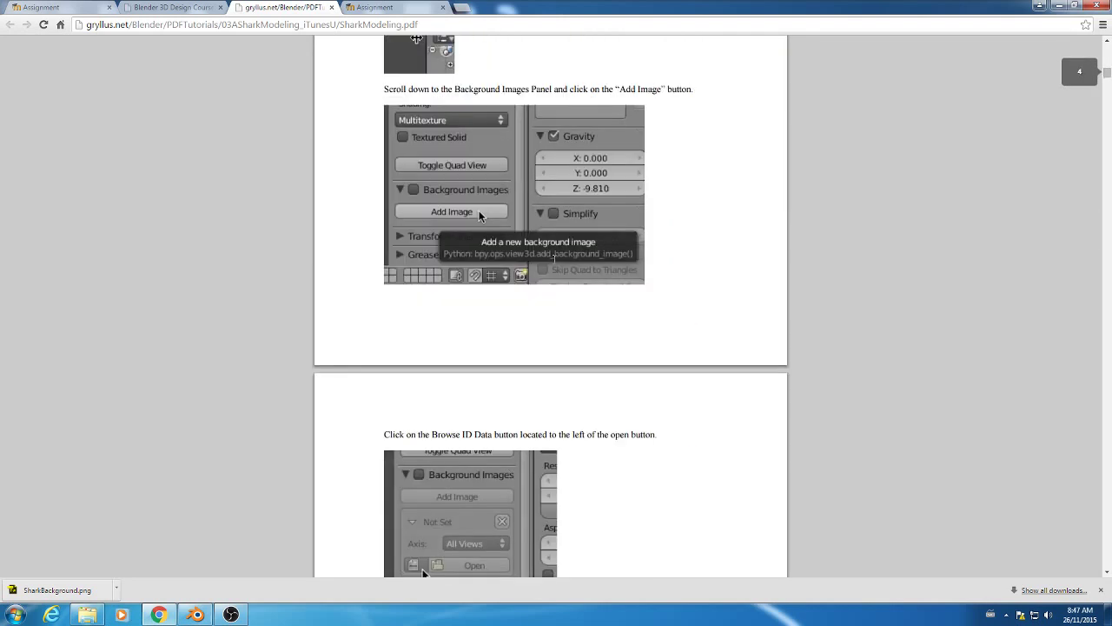
scroll(554, 258, "down", 4)
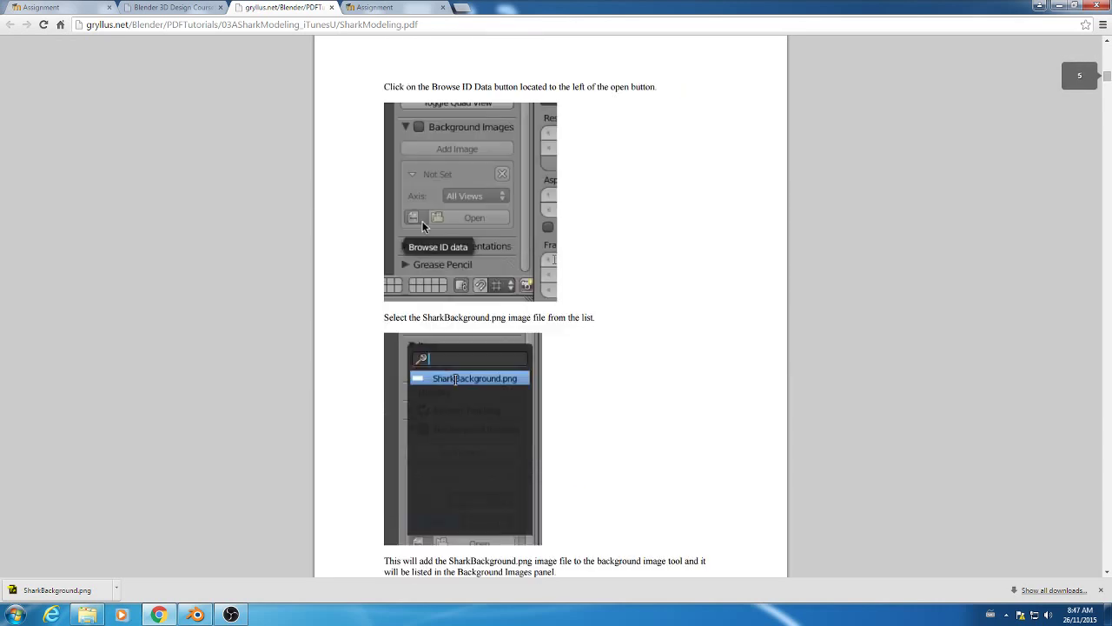
scroll(553, 259, "down", 7)
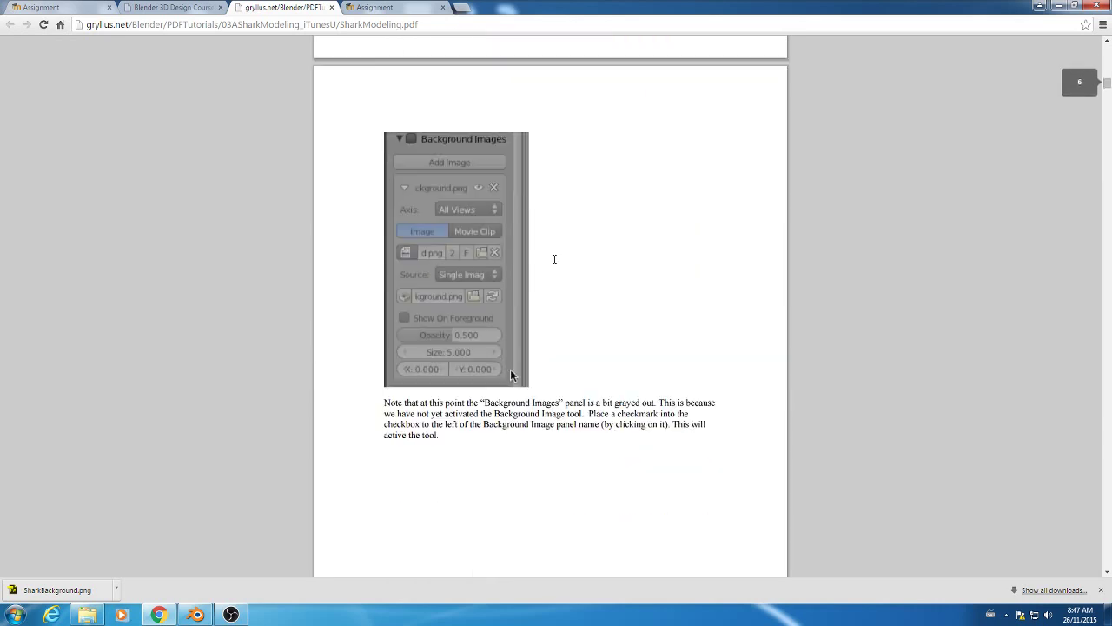
scroll(555, 259, "down", 7)
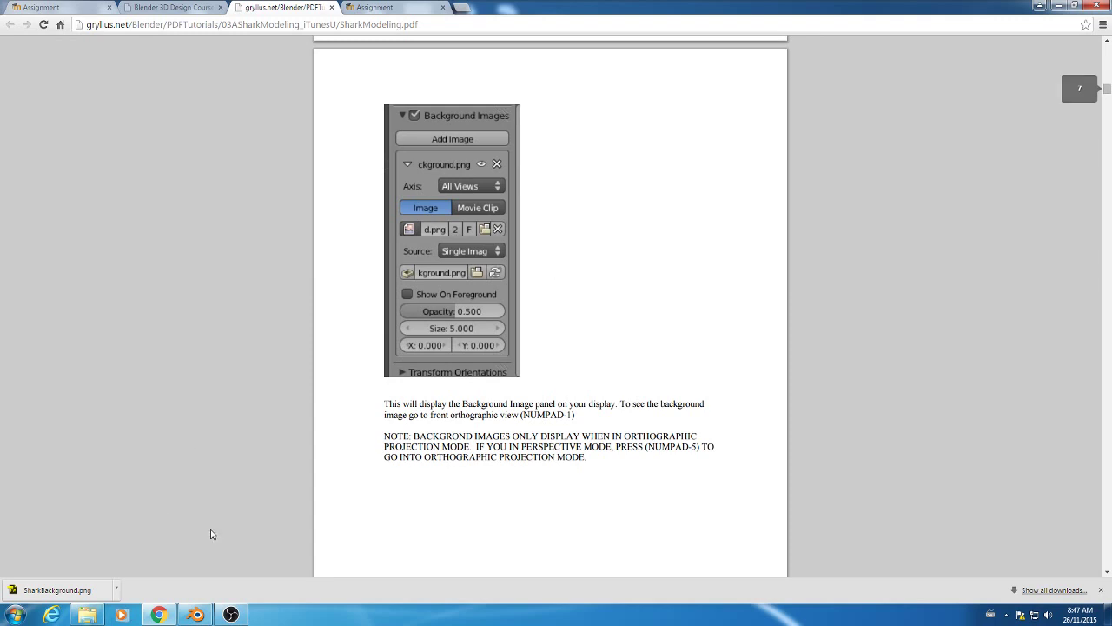
left_click(199, 616)
Step: Dismiss the Blender splash and check the SharkBackground image file on the desktop
left_click(293, 373)
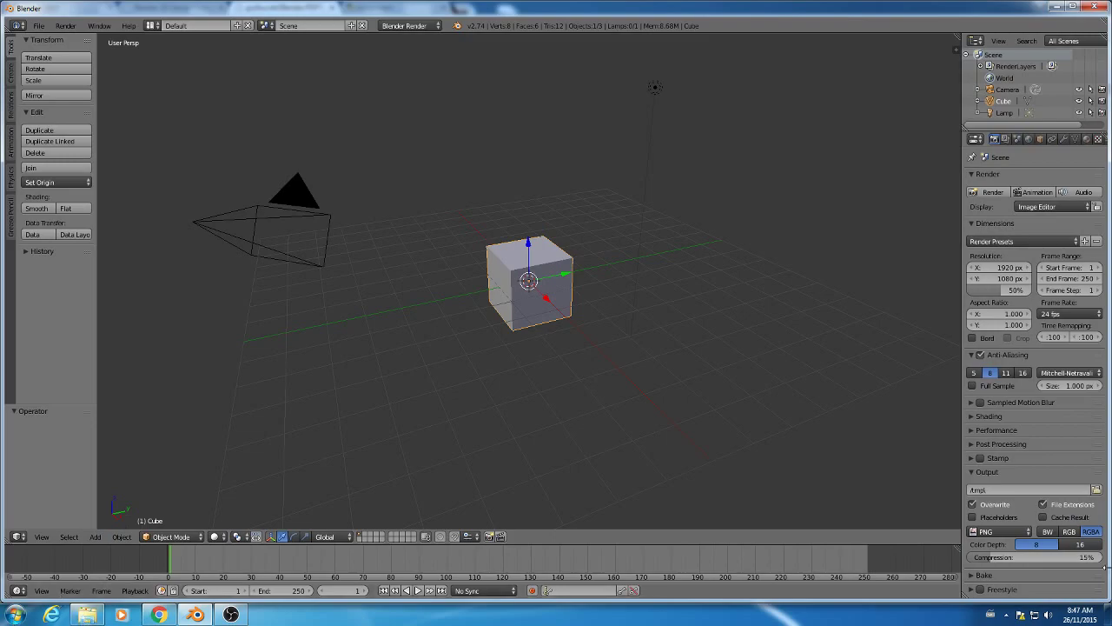
left_click(1107, 614)
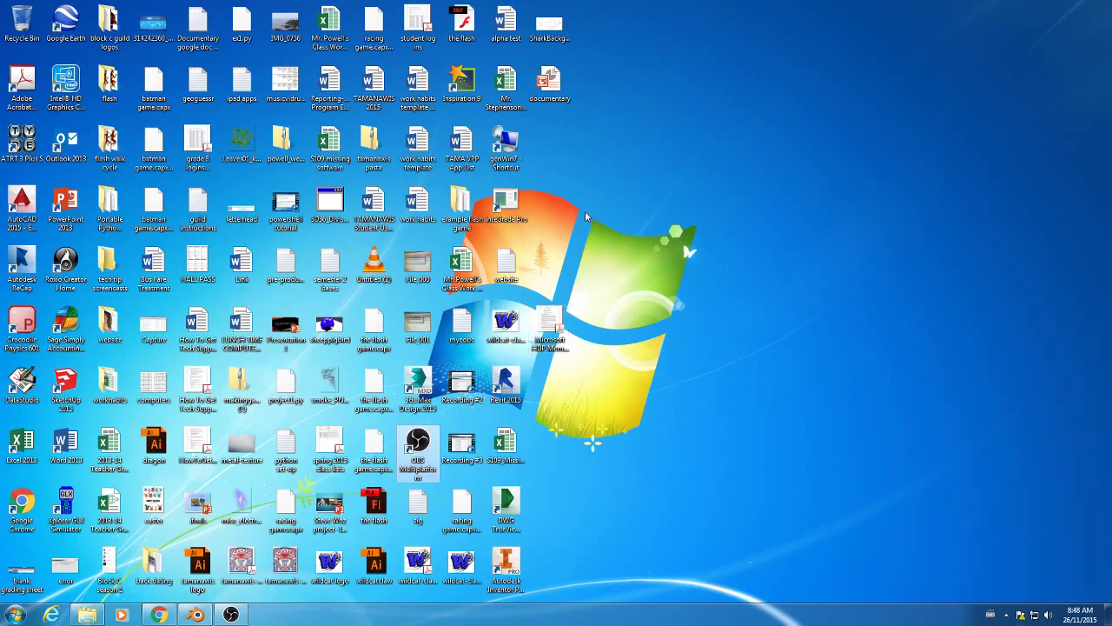
left_click(552, 36)
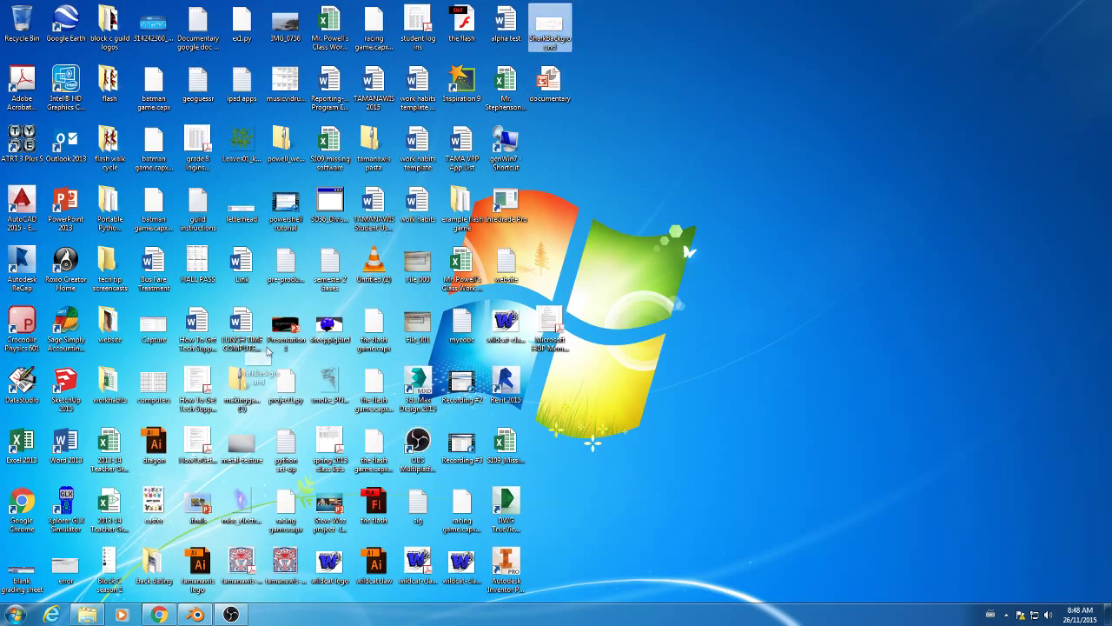
left_click(196, 615)
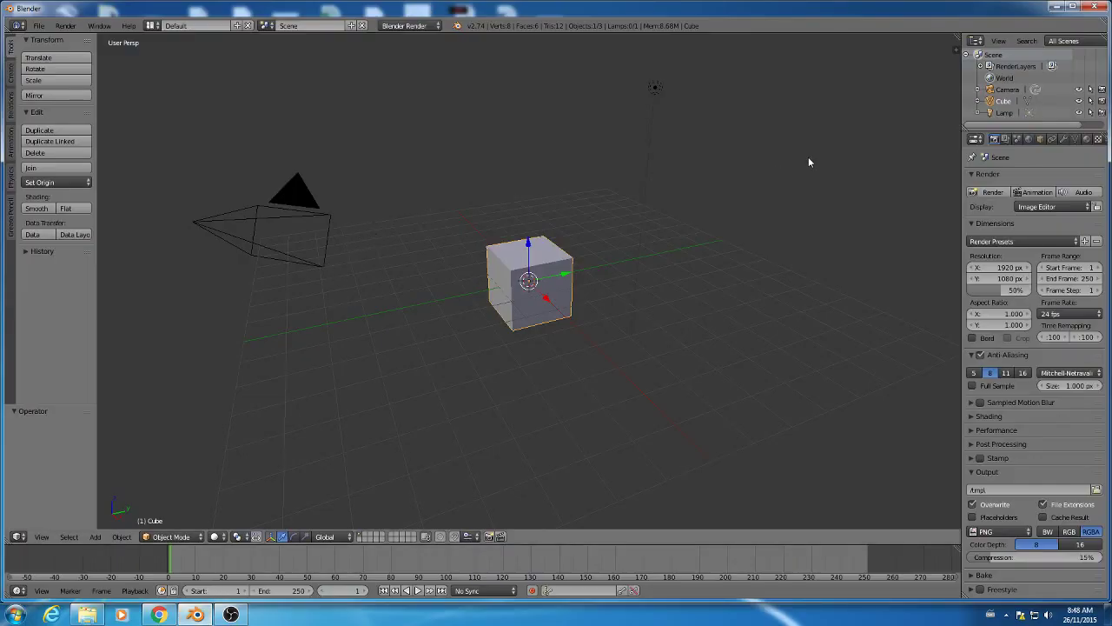
Step: Switch to front orthographic view so the shark sketch shows behind the cube
key("KP_5")
key("KP_1")
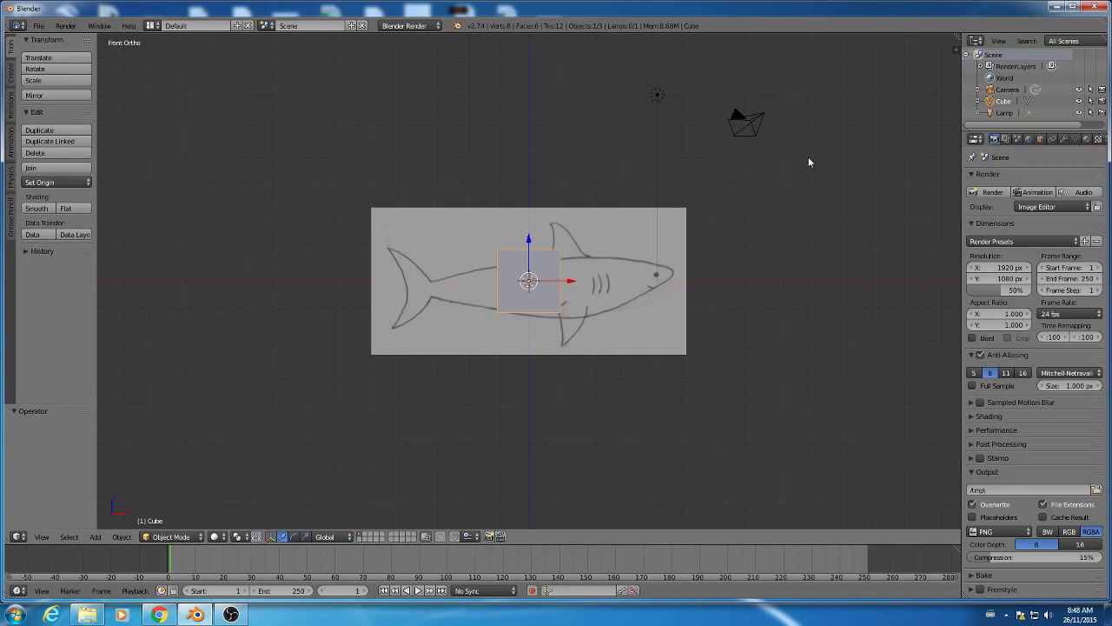
key("KP_3")
key("KP_1")
Step: In the sidebar's Background Images panel, set the shark image opacity to 0.4
key("n")
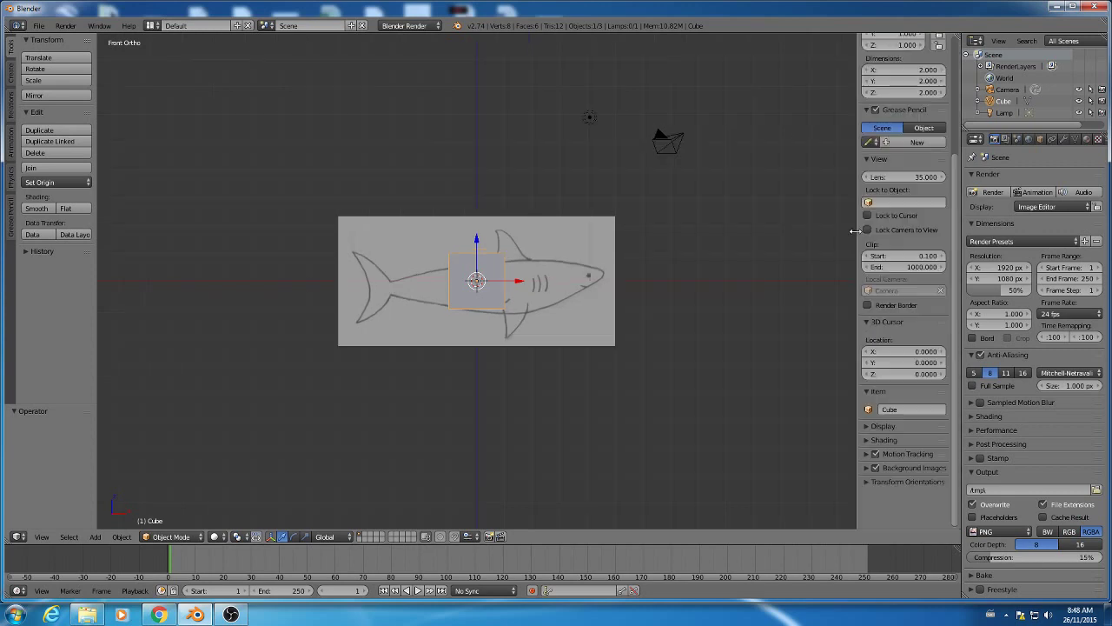
left_click(892, 467)
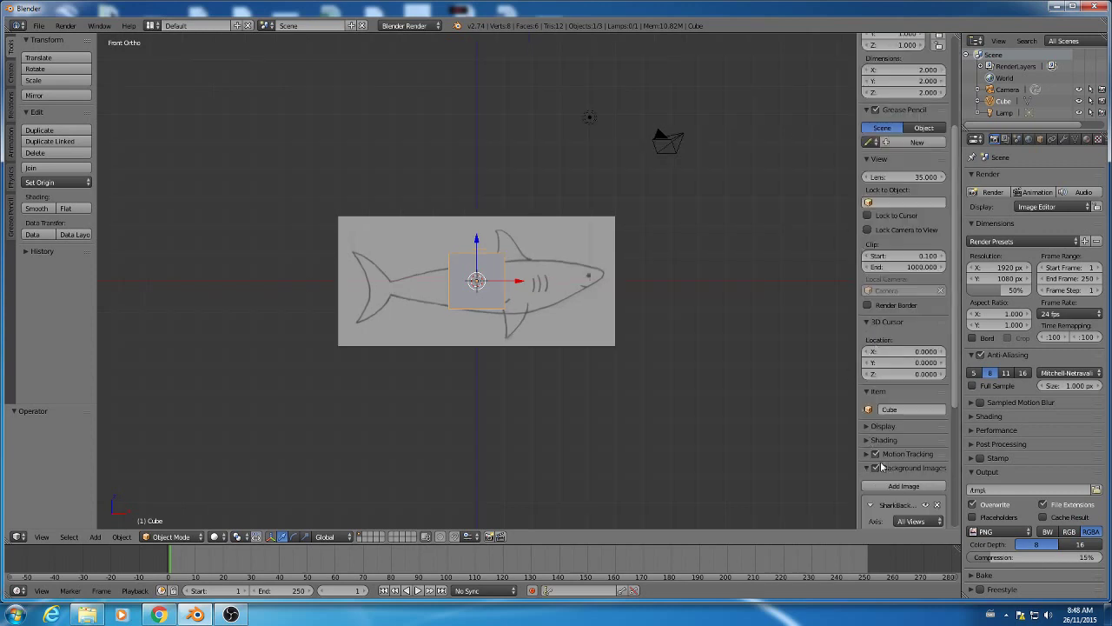
scroll(895, 456, "down", 5)
scroll(895, 454, "down", 2)
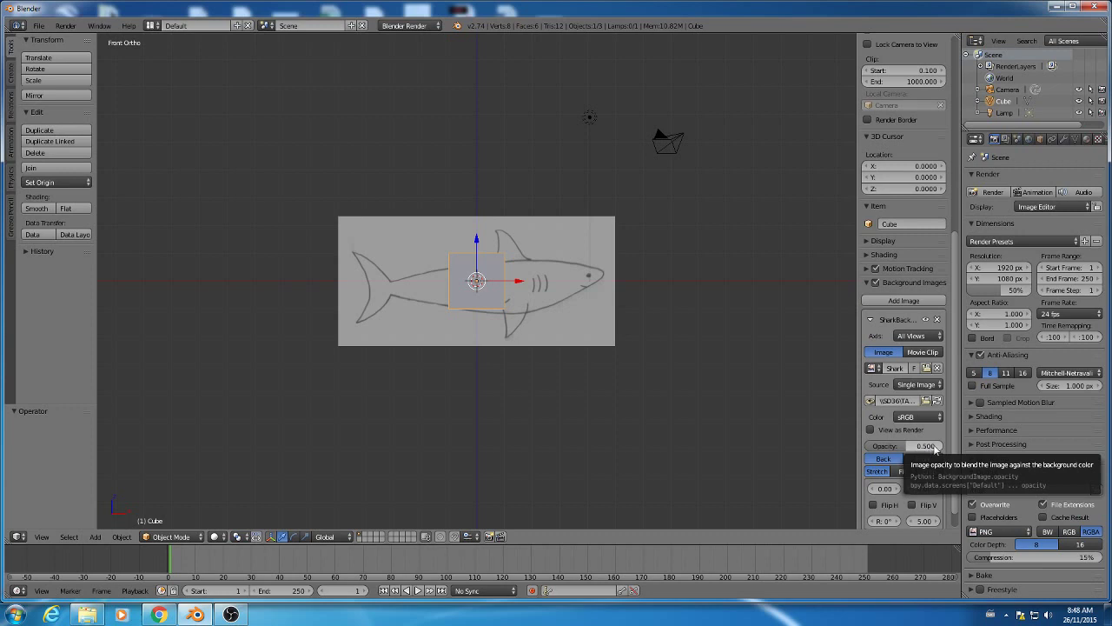
mouse_move(930, 451)
left_mouse_down()
mouse_move(890, 451)
mouse_move(943, 451)
mouse_move(919, 451)
left_mouse_up()
left_click(919, 451)
type("0.4")
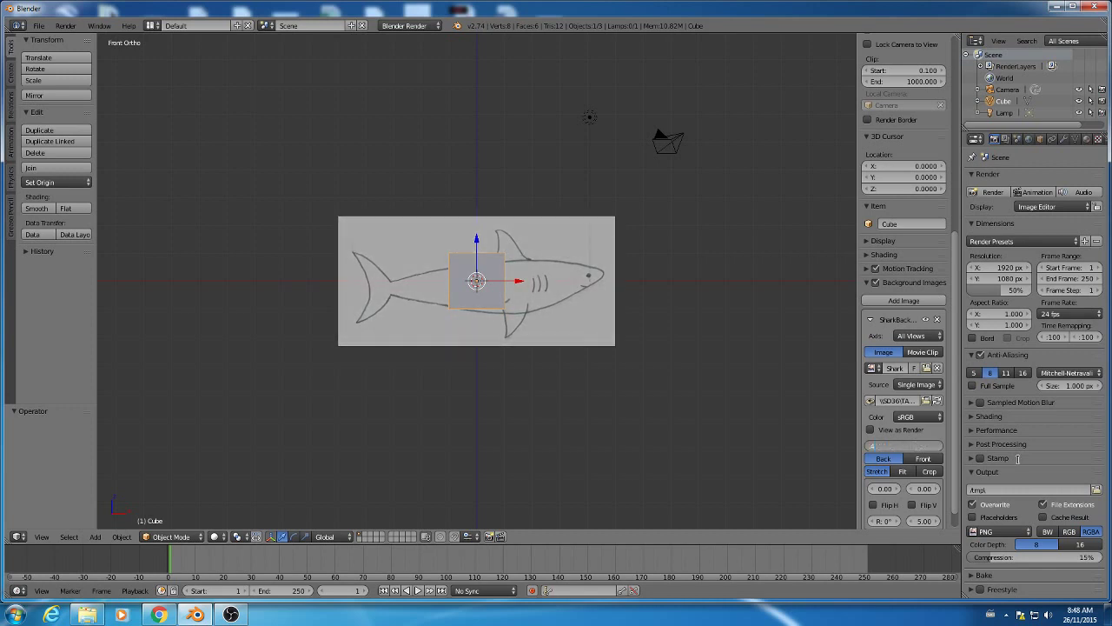
key("Return")
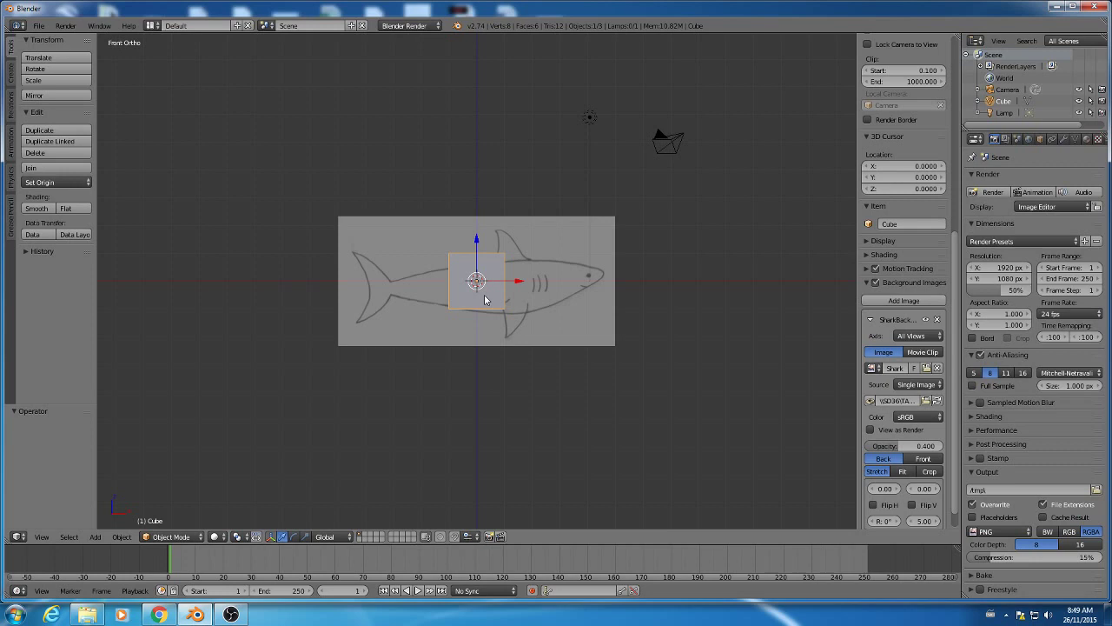
scroll(930, 470, "down", 1)
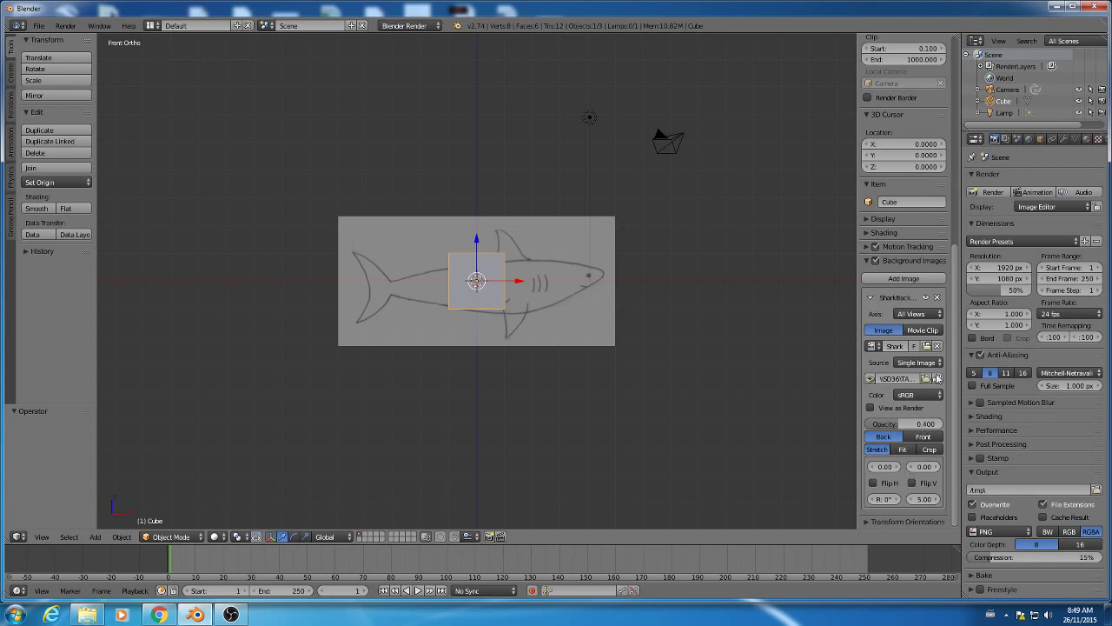
Step: Set the background image Axis to Front and verify it disappears in the right view
left_click(927, 315)
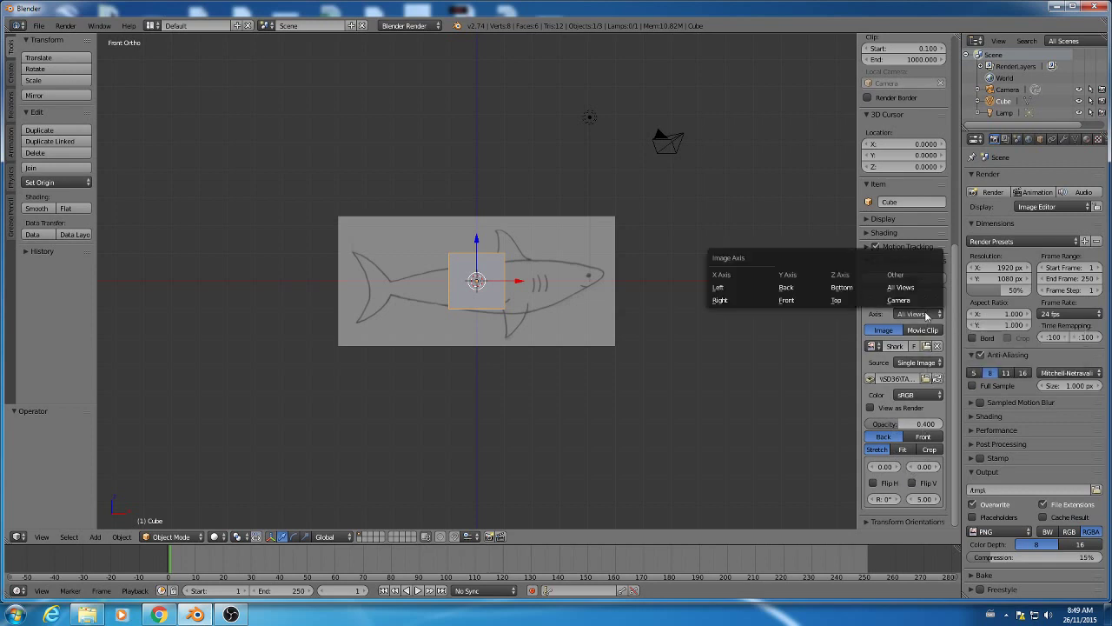
left_click(802, 301)
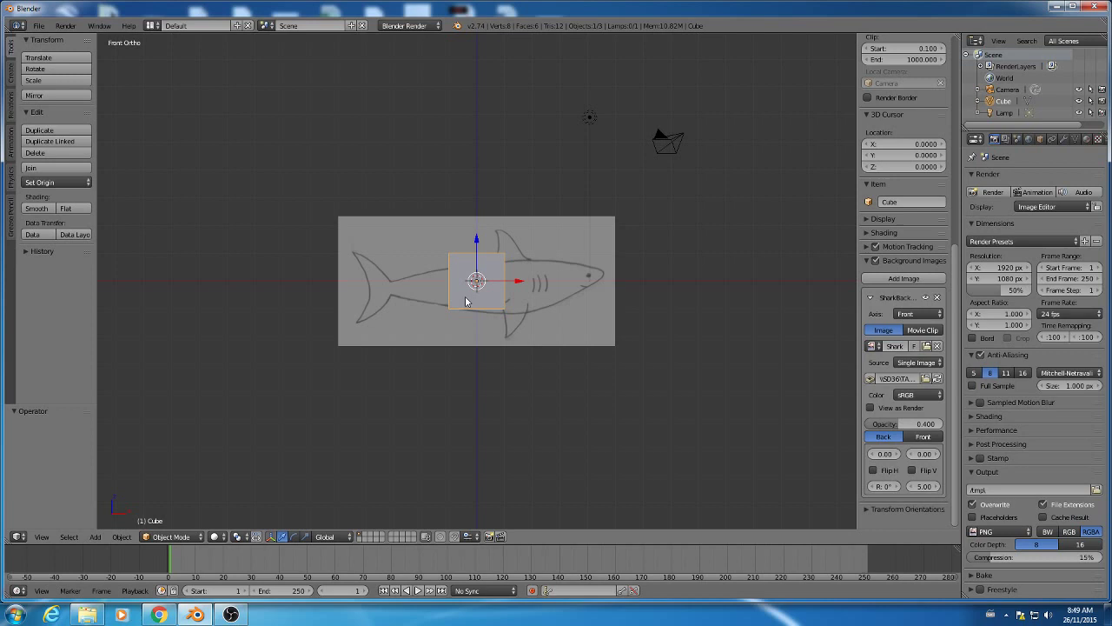
key("KP_3")
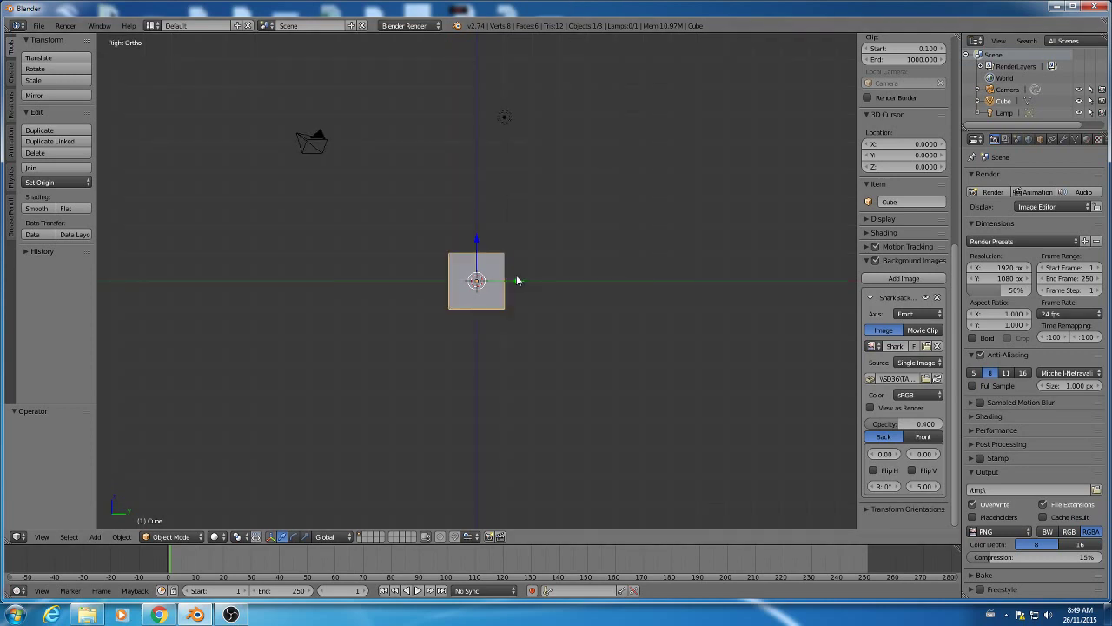
key("KP_1")
key("KP_3")
key("KP_1")
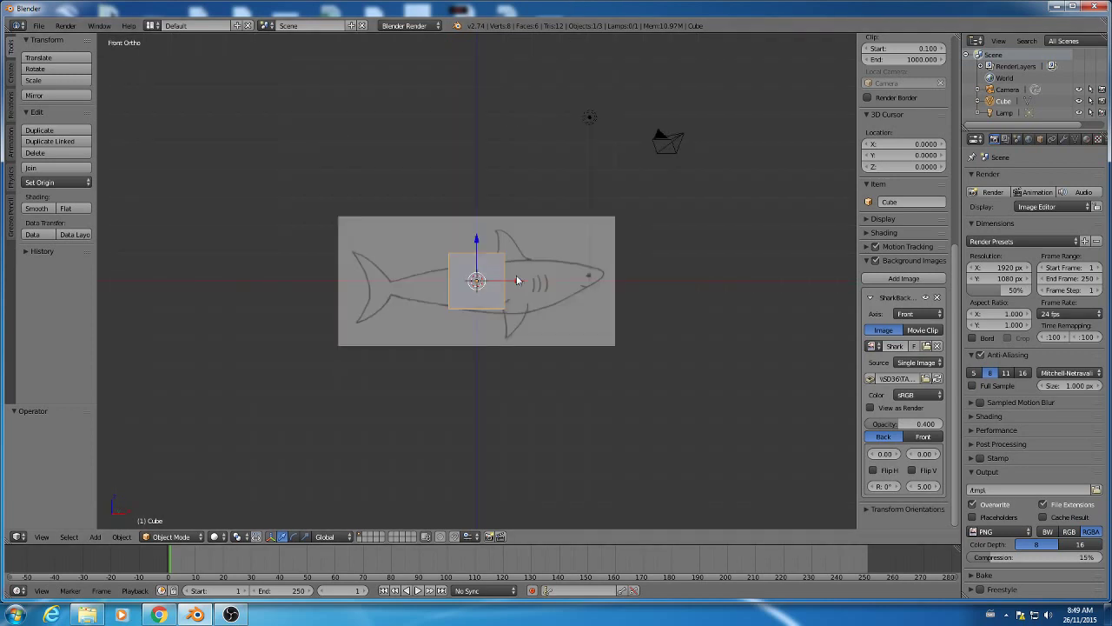
key("KP_3")
key("KP_1")
key("KP_3")
key("KP_1")
Step: Delete the original cube and add a new mesh cube
key("x")
left_click(487, 265)
key("shift+a")
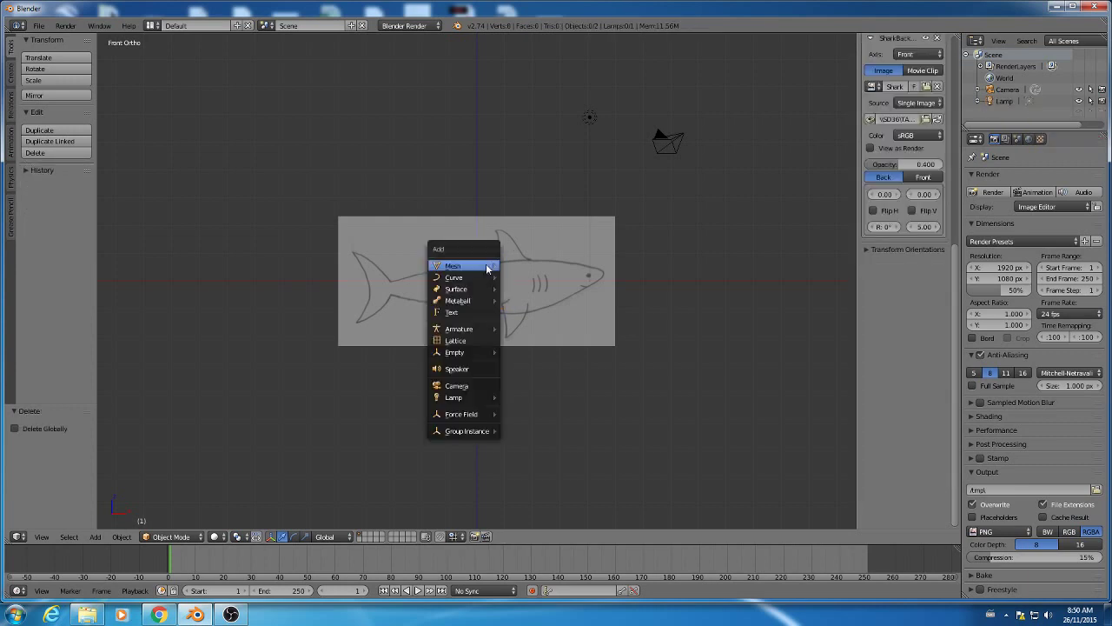
mouse_move(486, 267)
left_click(526, 277)
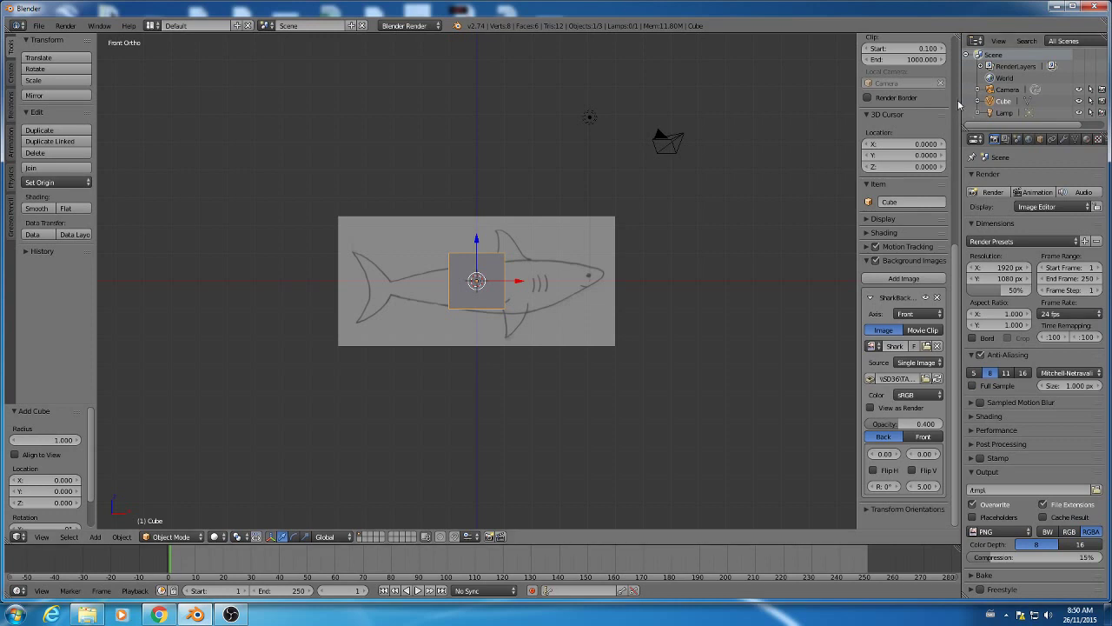
Step: Set the new cube's X scale to 0.5 in the sidebar
left_click_drag(955, 286, 954, 227)
scroll(954, 227, "up", 6)
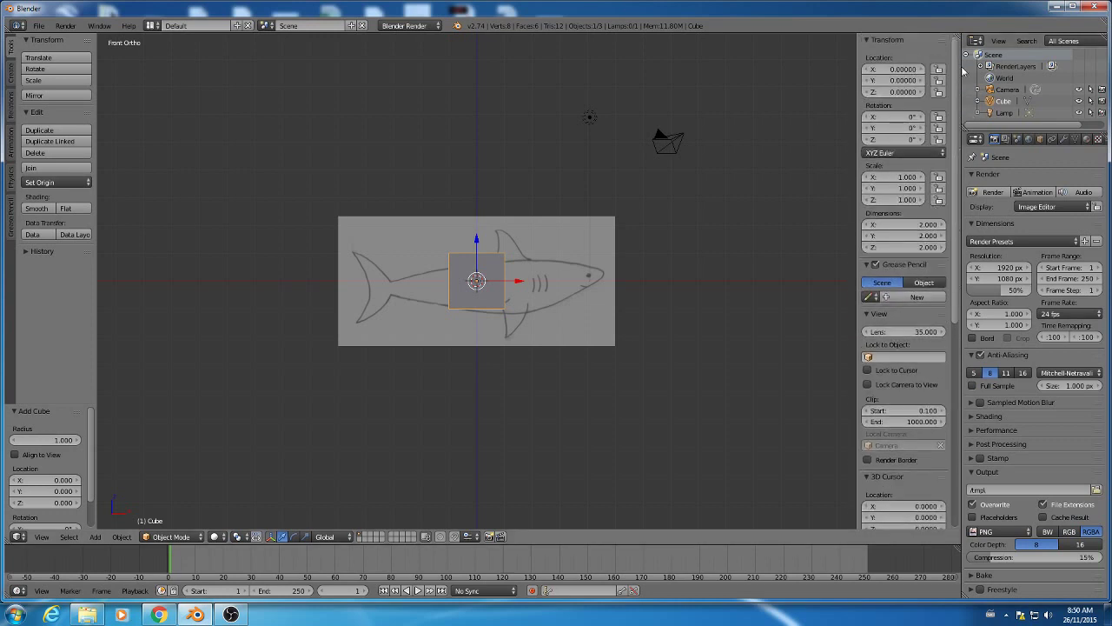
left_click(911, 177)
type("0.5")
key("Return")
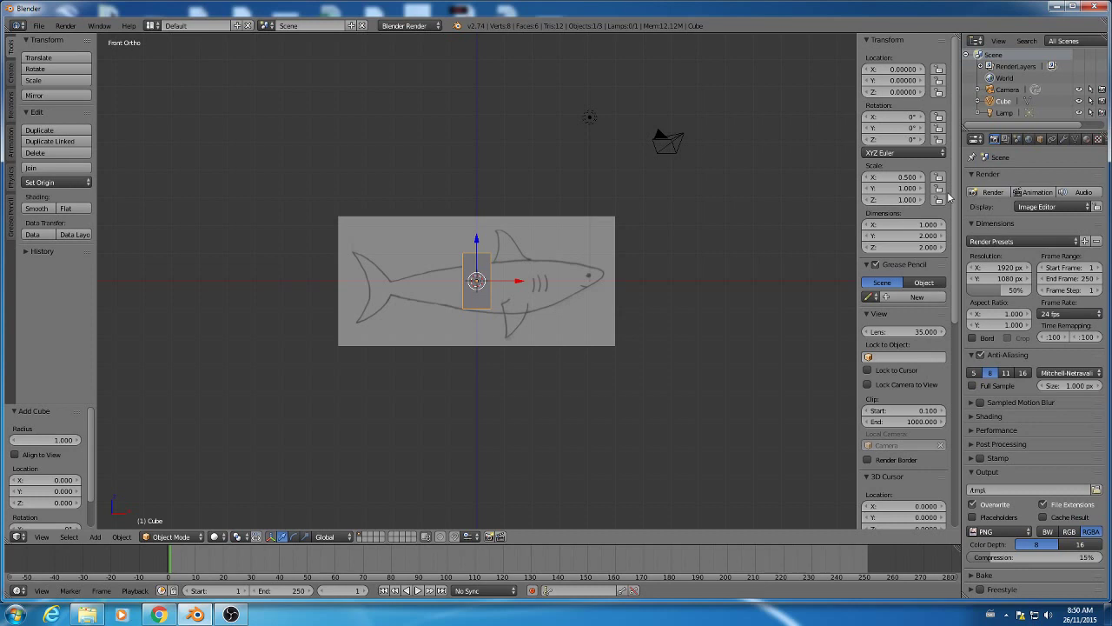
Step: In wireframe, move the cube along X and Z onto the tail base (X -2.65307, Z -0.31335)
key("z")
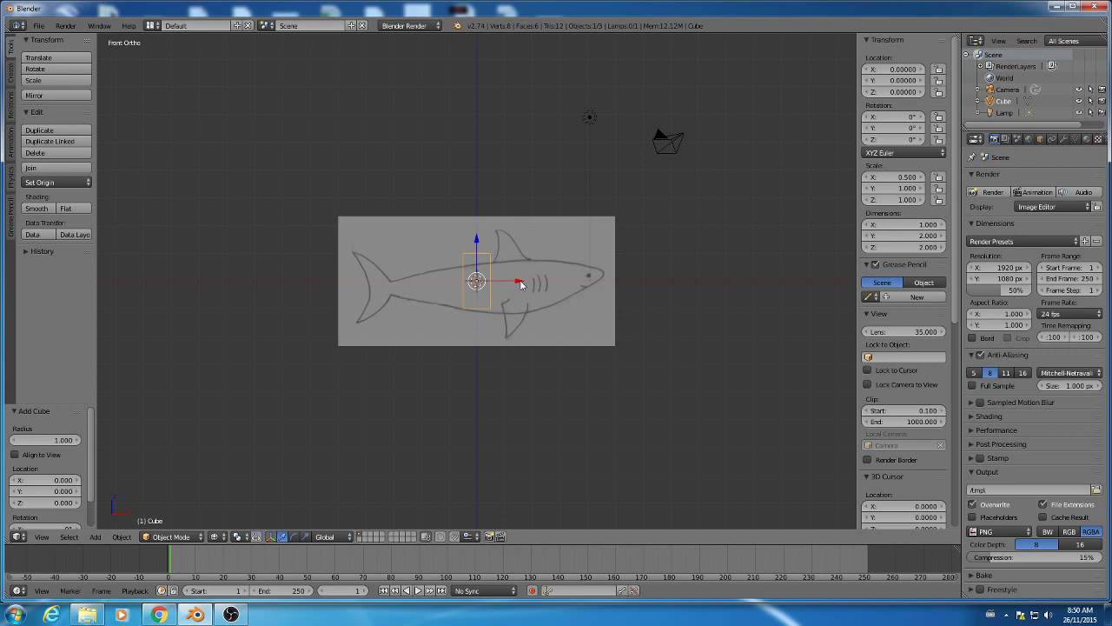
key("g")
key("x")
left_click(444, 277)
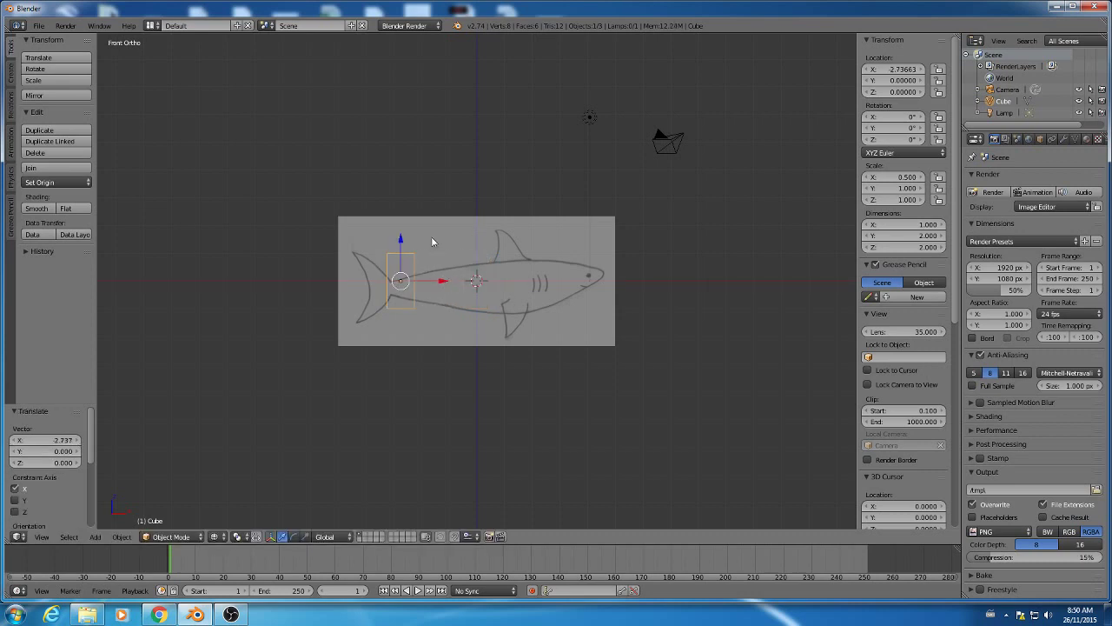
key("g")
key("z")
left_click(408, 260)
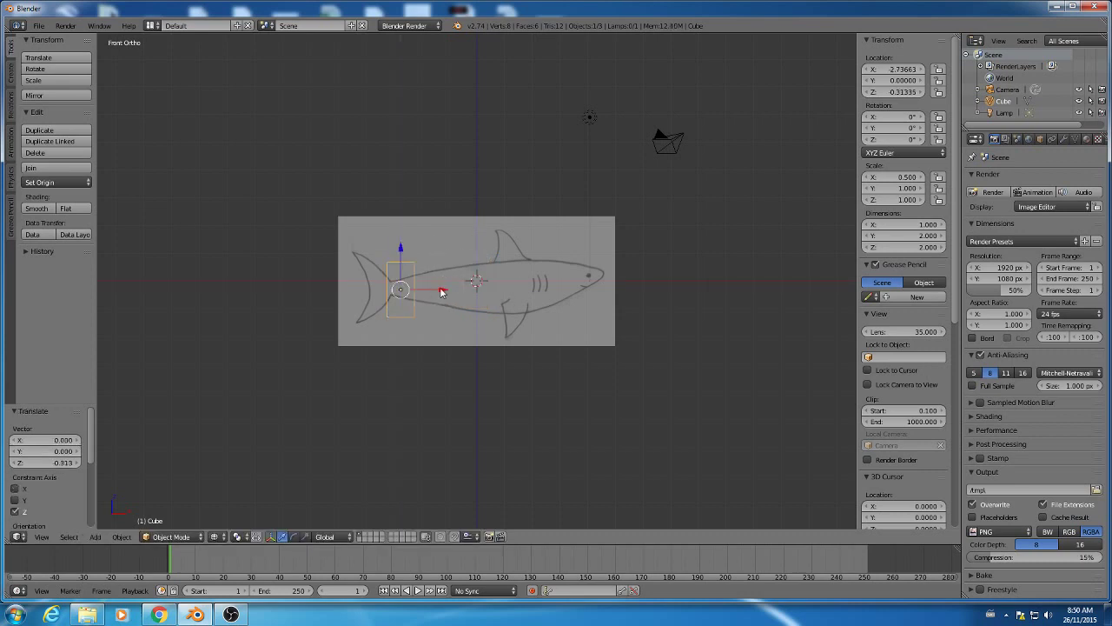
key("g")
key("x")
left_click(447, 293)
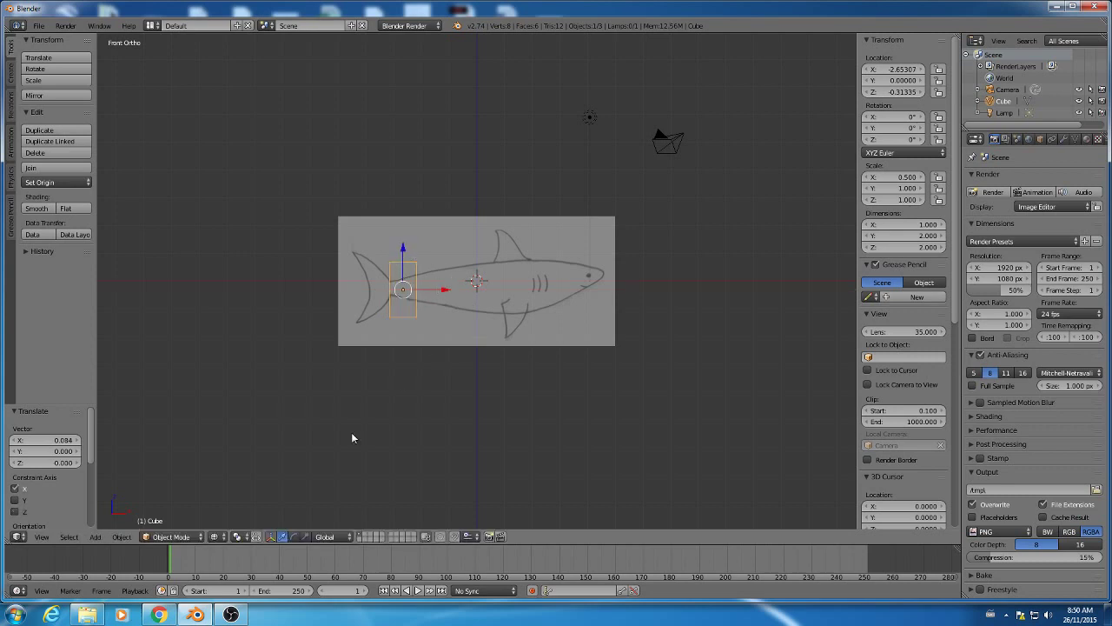
left_click(270, 537)
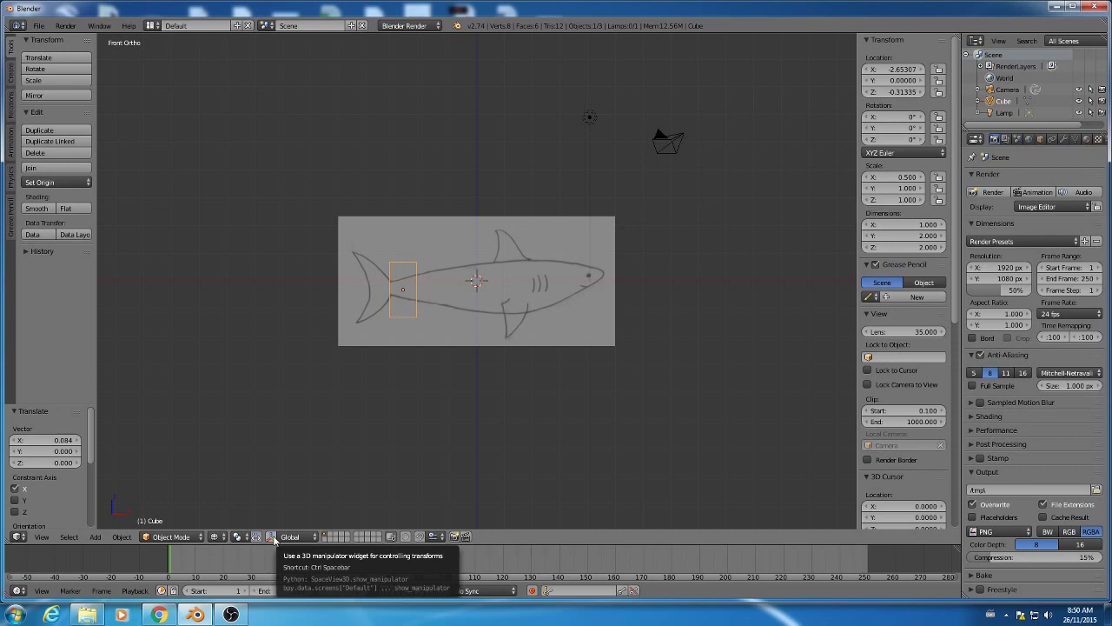
left_click(271, 538)
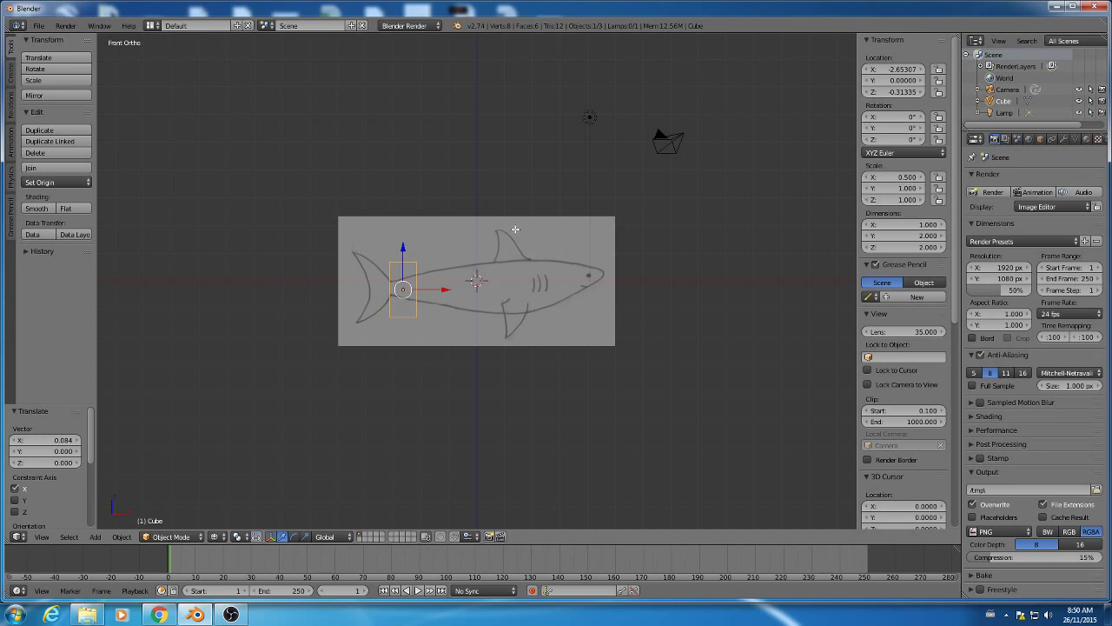
Step: Enter Edit Mode and box-select the cube's right-hand face, orbiting to check it
key("Tab")
key("a")
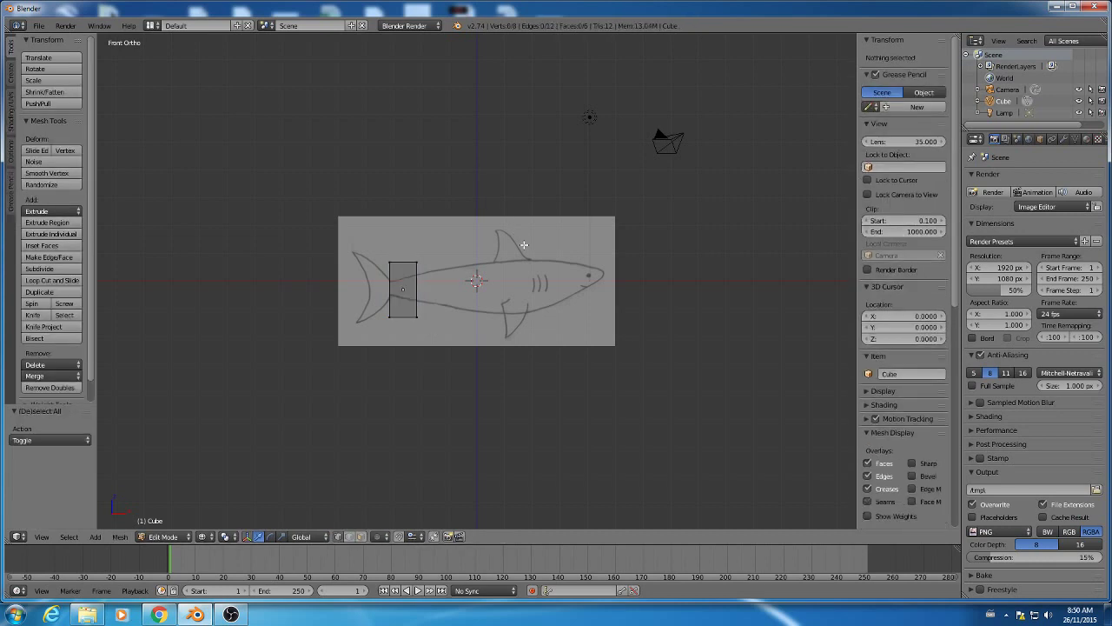
key("b")
left_click_drag(442, 246, 407, 352)
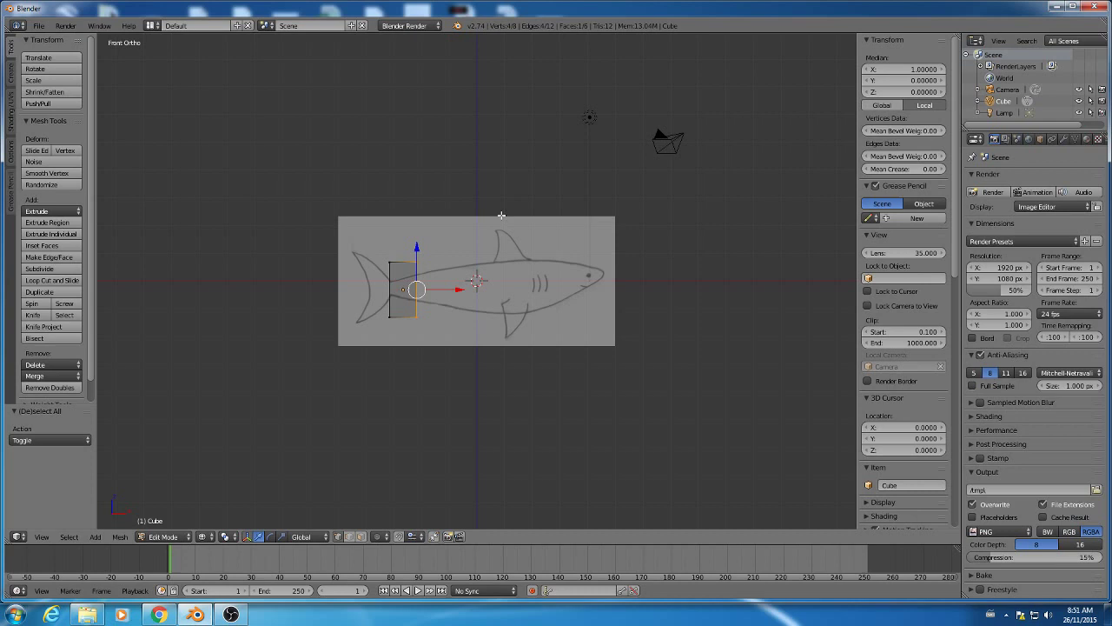
middle_click_drag(503, 215, 443, 236)
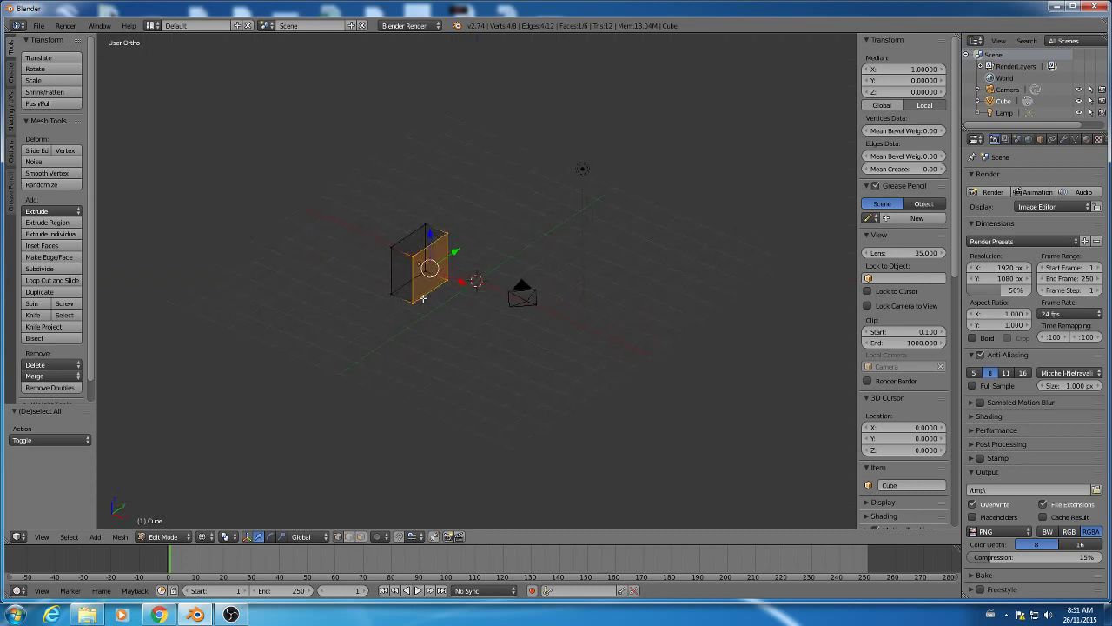
key("KP_1")
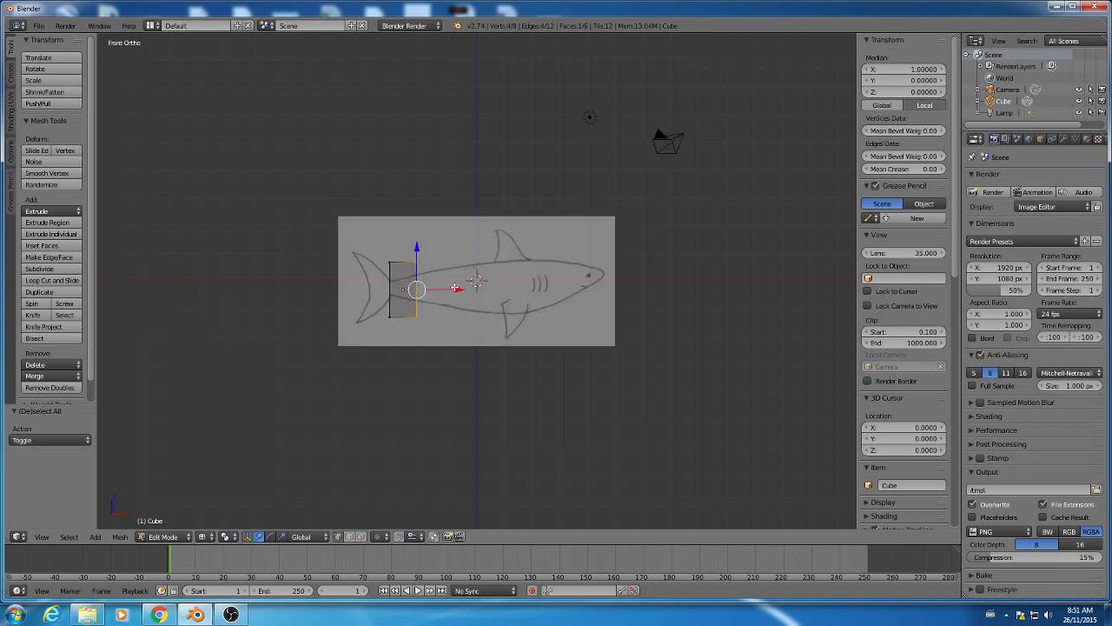
Step: Inspect a single selected edge, then switch to wireframe, deselect all and return to front view
key("a")
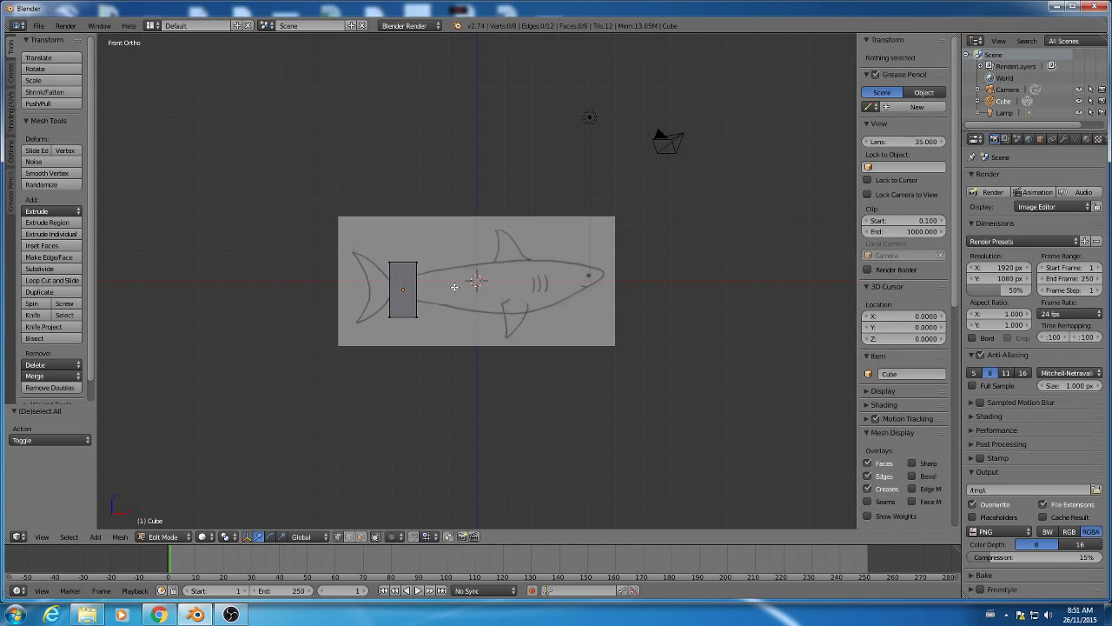
right_click(410, 252)
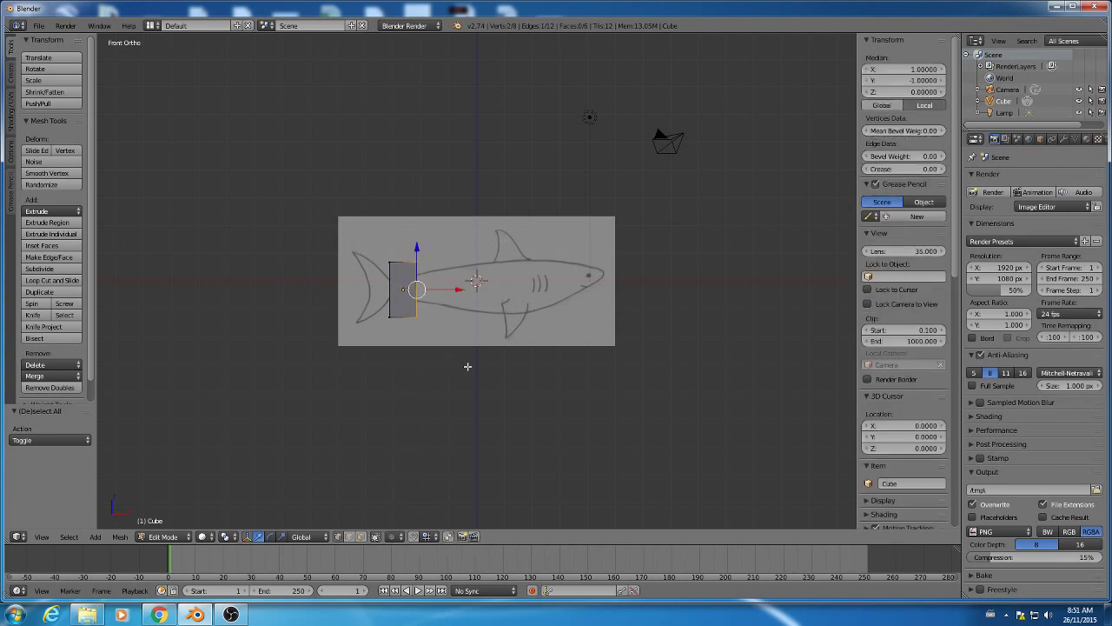
middle_click_drag(466, 368, 470, 261)
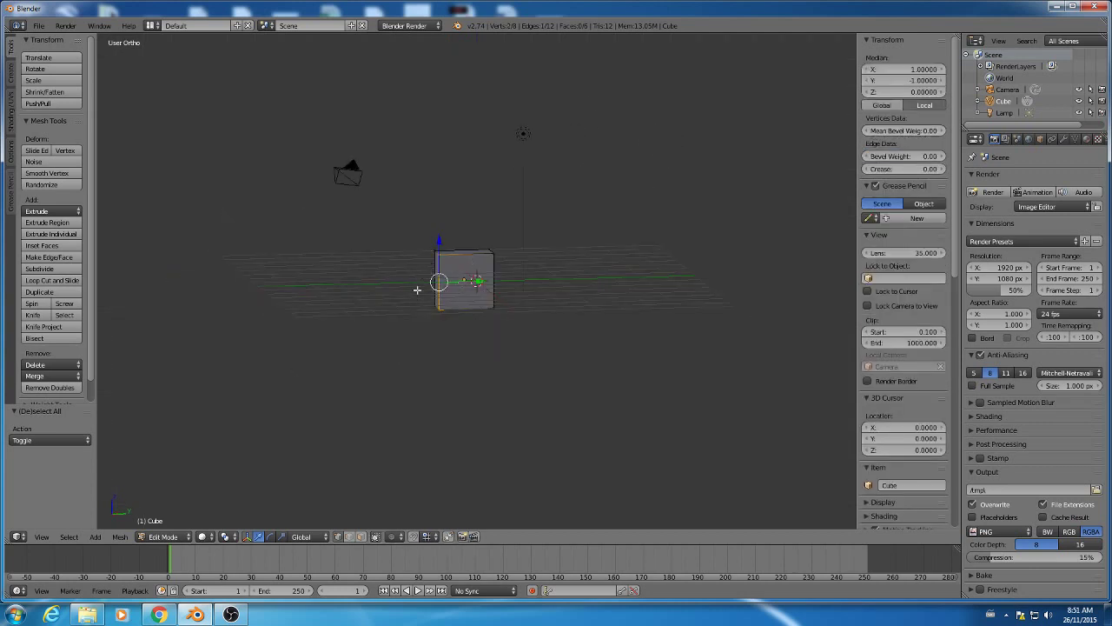
scroll(422, 291, "up", 6)
scroll(395, 312, "up", 2)
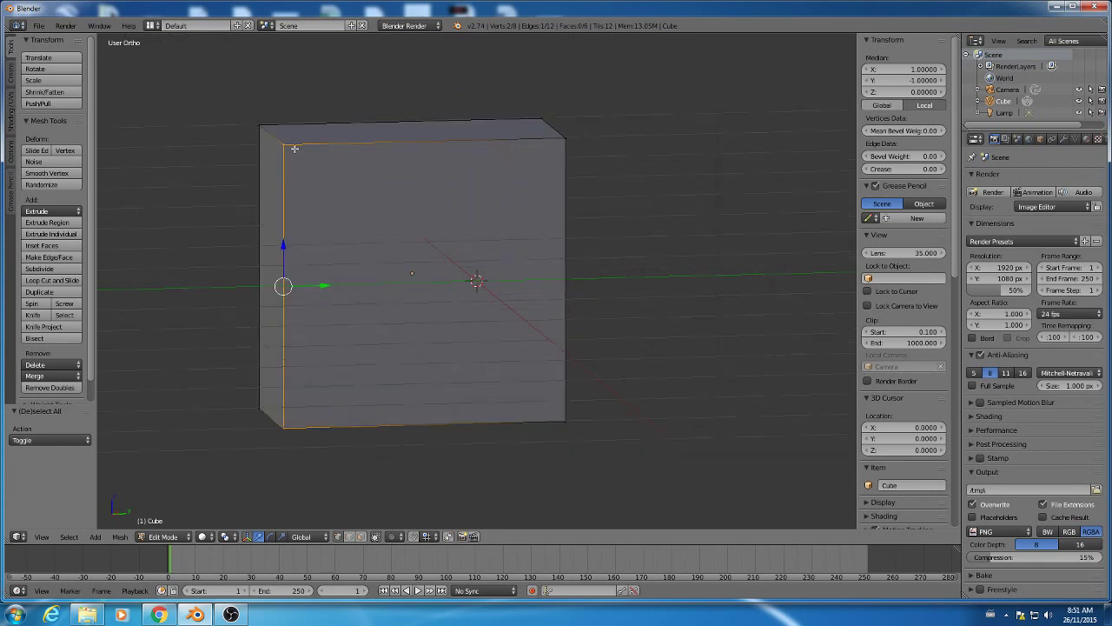
key("z")
key("a")
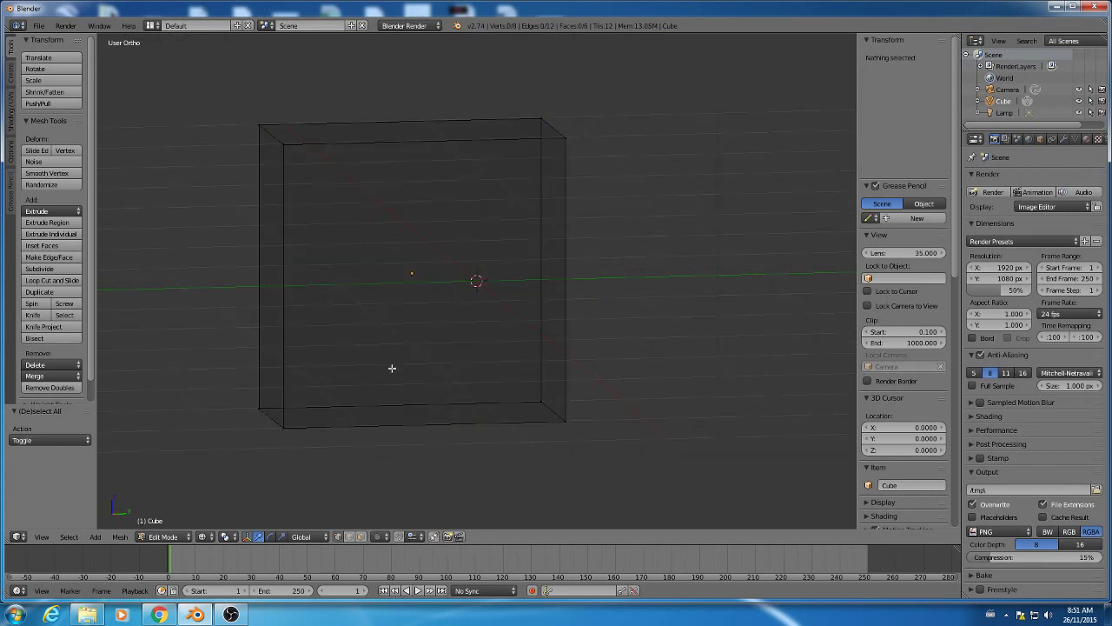
key("KP_1")
scroll(392, 368, "down", 6)
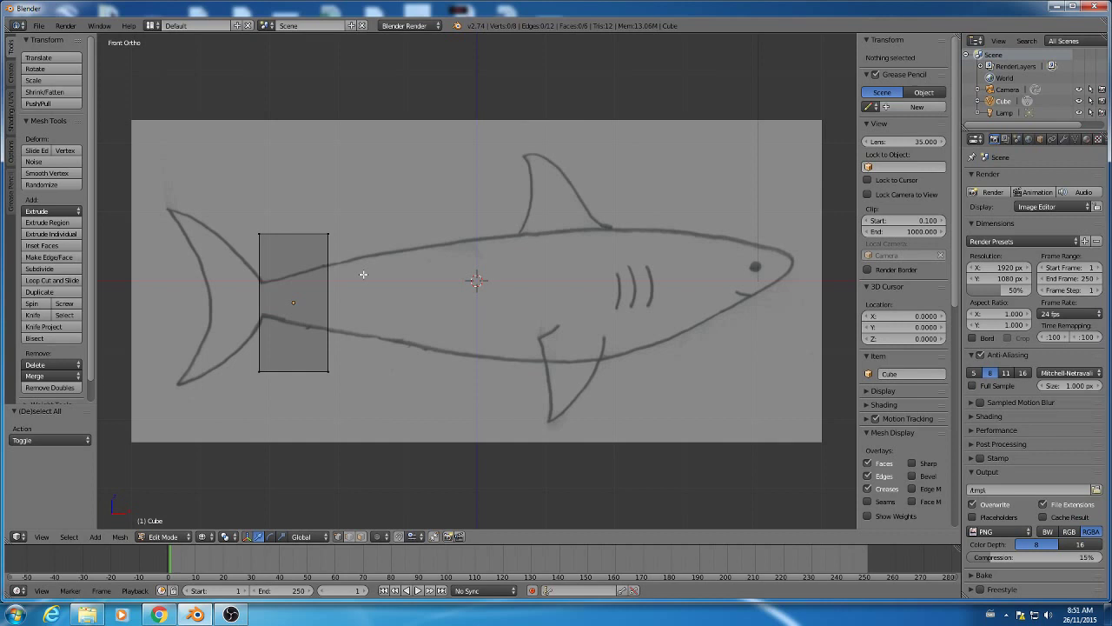
Step: Box-select the cube's right-side vertices and extrude them 1 unit along X
key("b")
left_click_drag(309, 207, 384, 412)
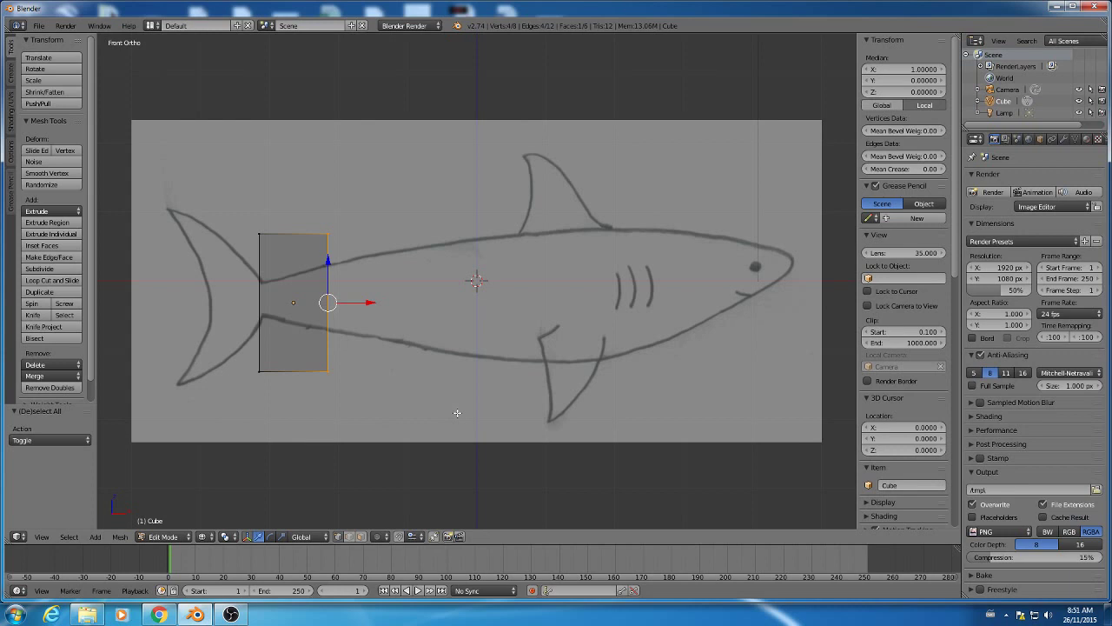
key("e")
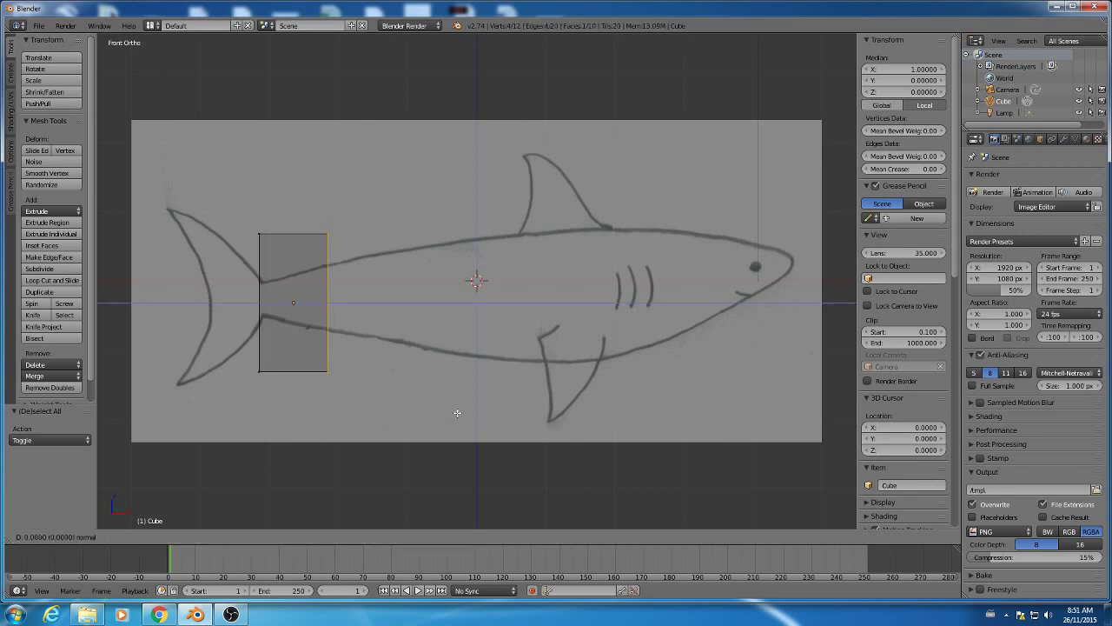
key("x")
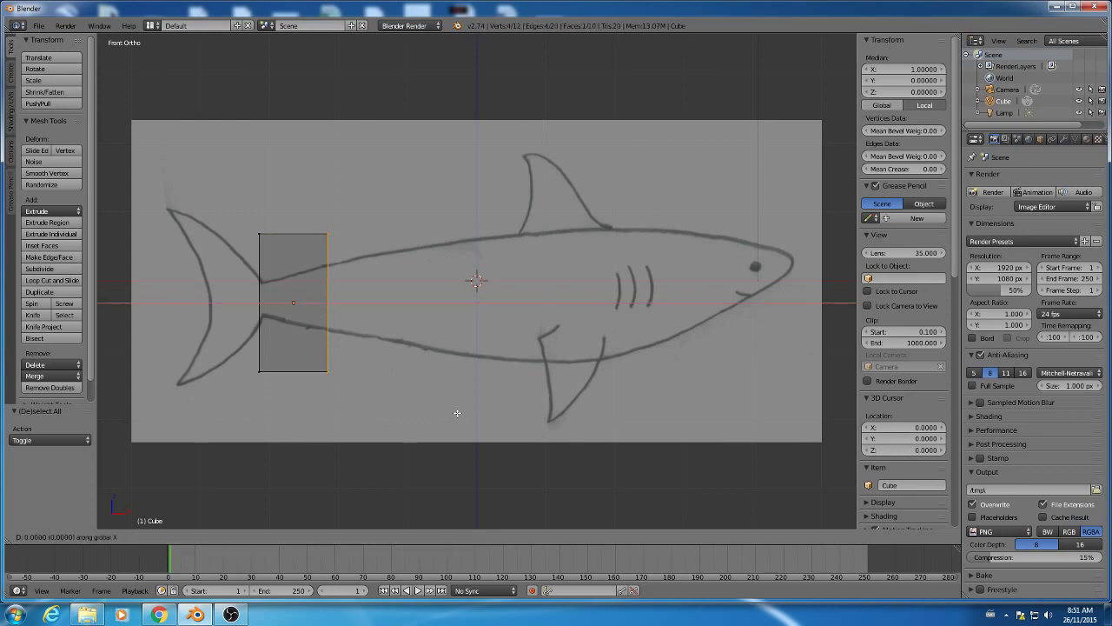
type("1")
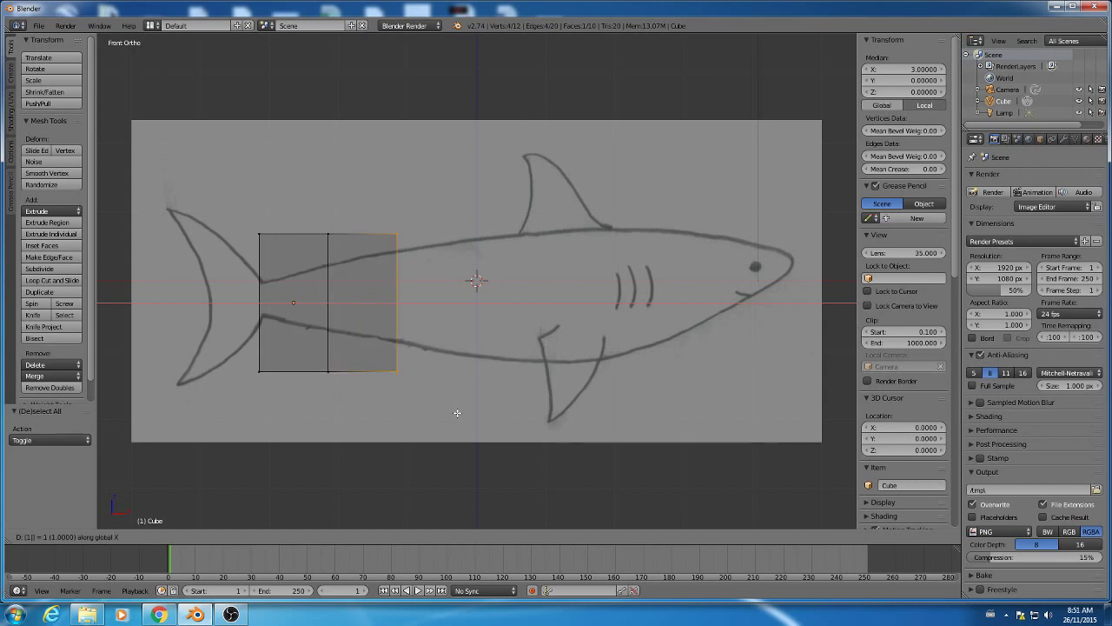
key("Return")
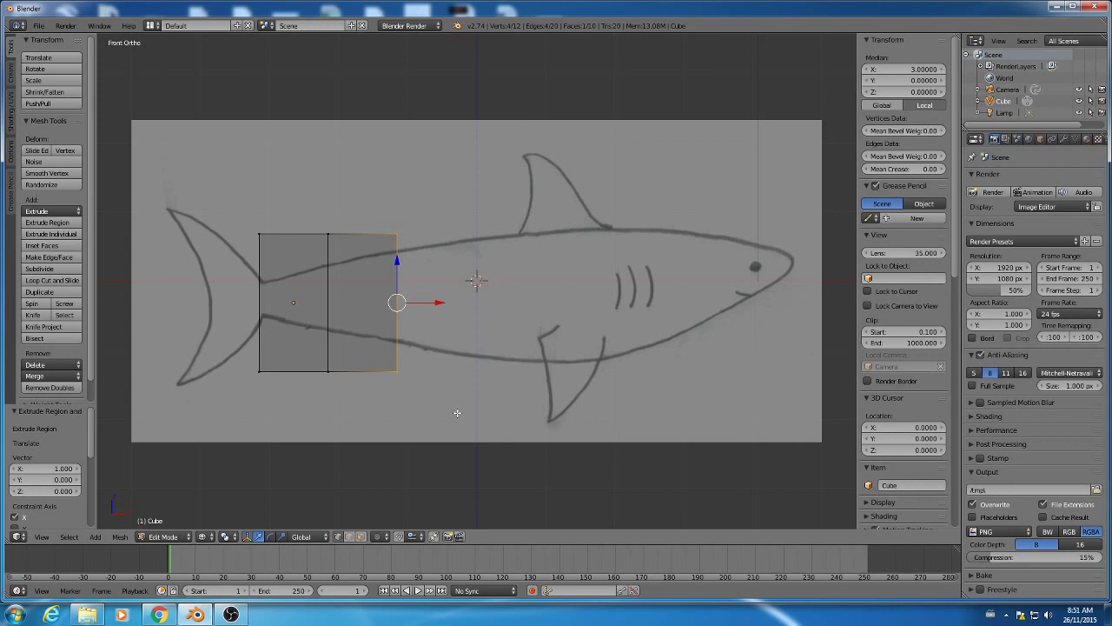
Step: Extrude three more 1-unit segments along X toward the shark's head
key("e")
key("x")
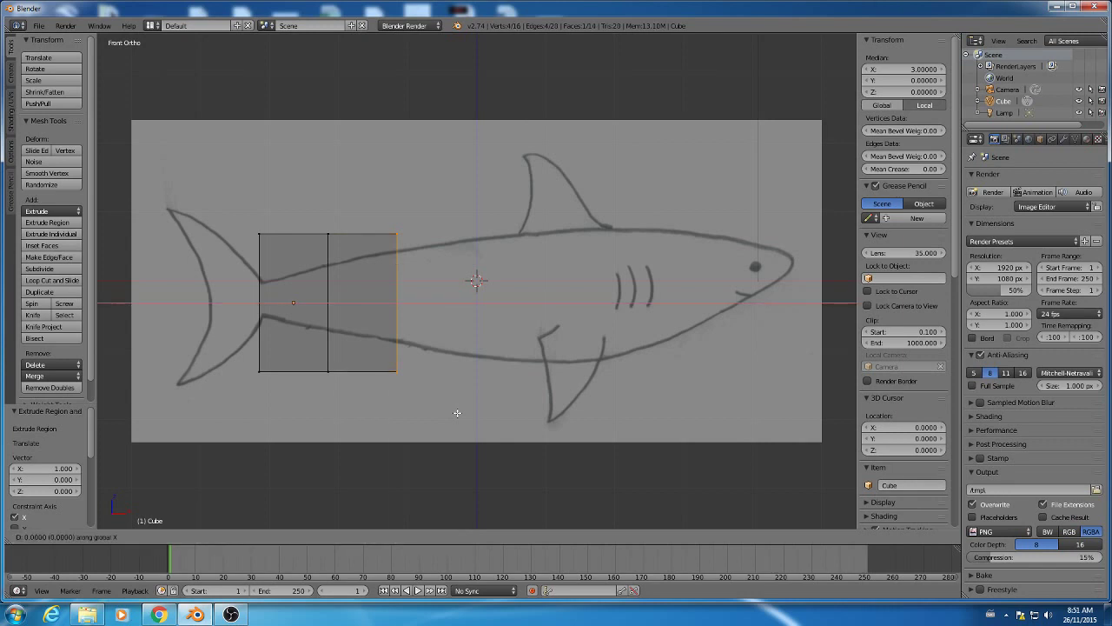
key("1")
key("Return")
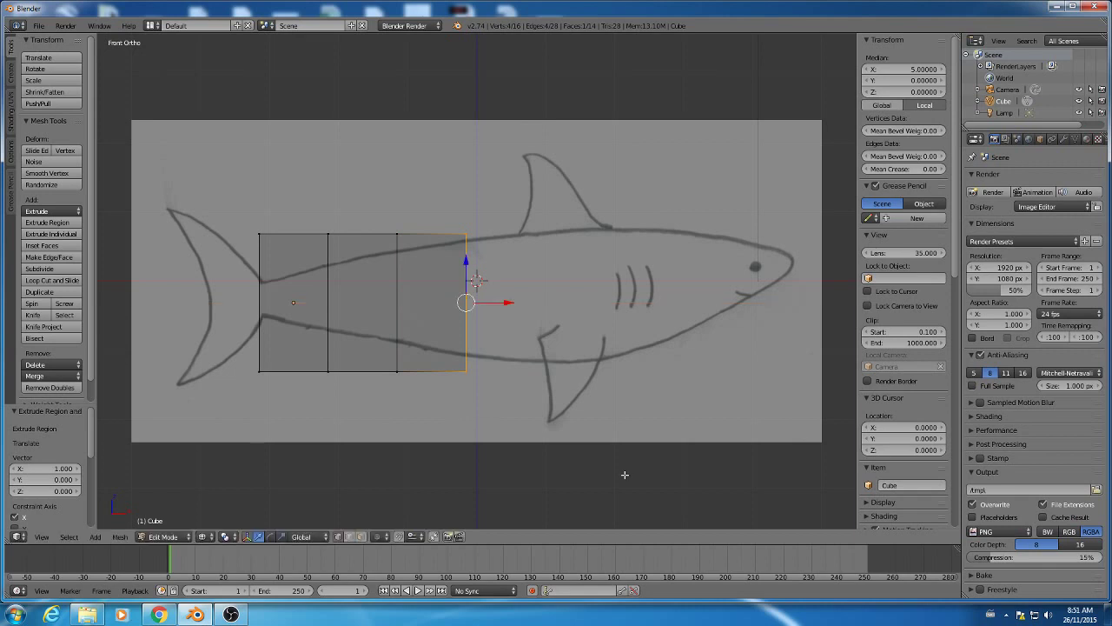
key("e")
key("x")
key("1")
key("Return")
key("e")
key("x")
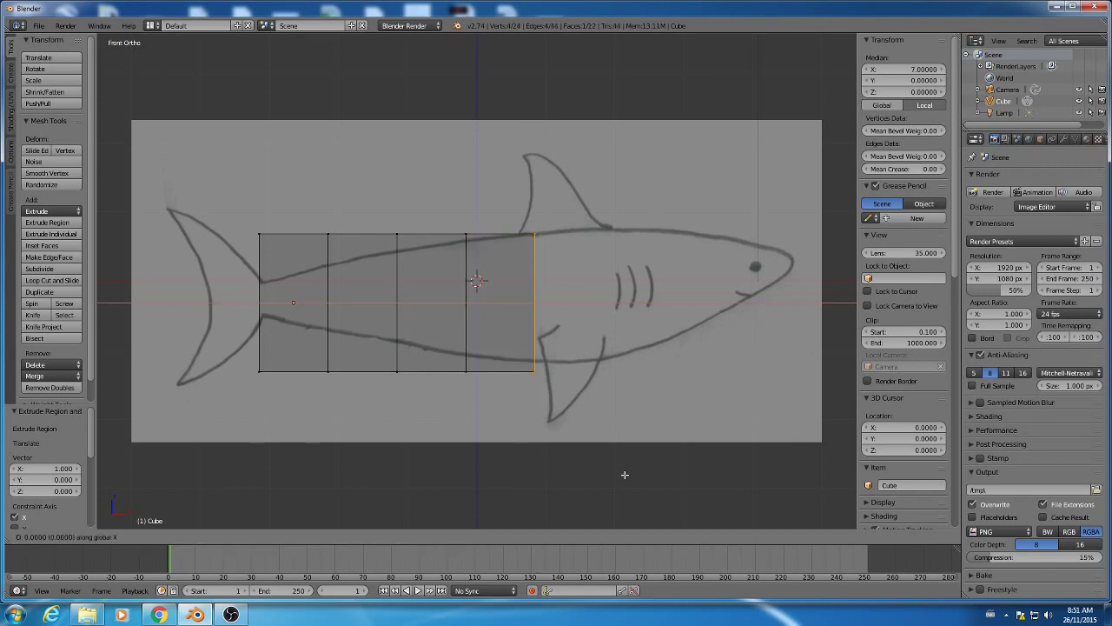
key("1")
key("Return")
Step: Extrude the last three 1-unit segments along X so the strip reaches the snout
key("e")
key("x")
key("1")
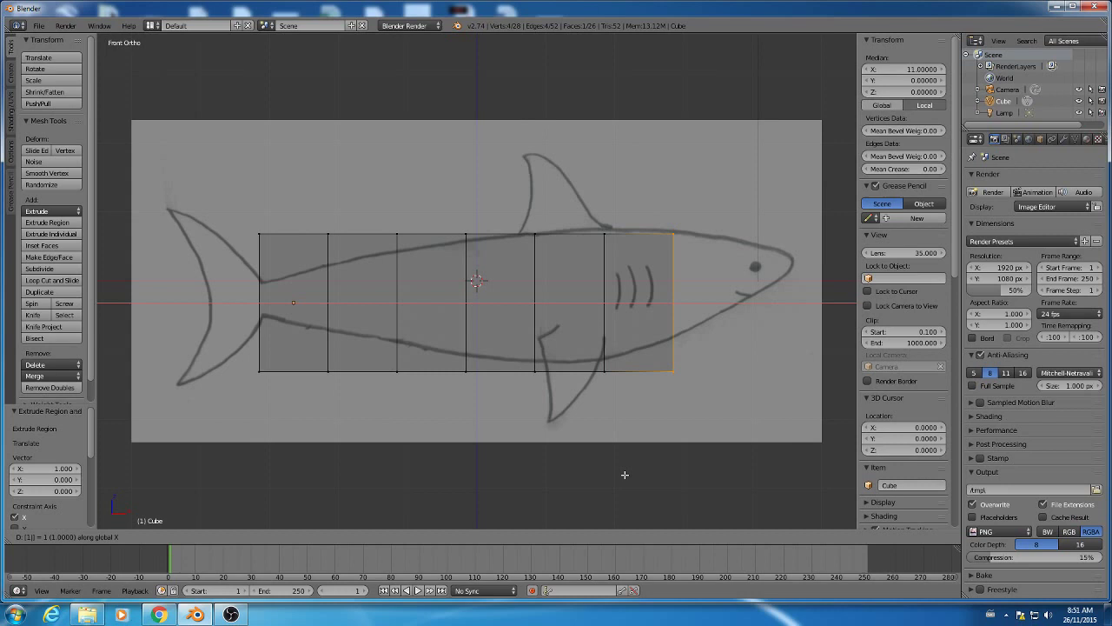
key("Return")
key("e")
key("x")
key("1")
key("Return")
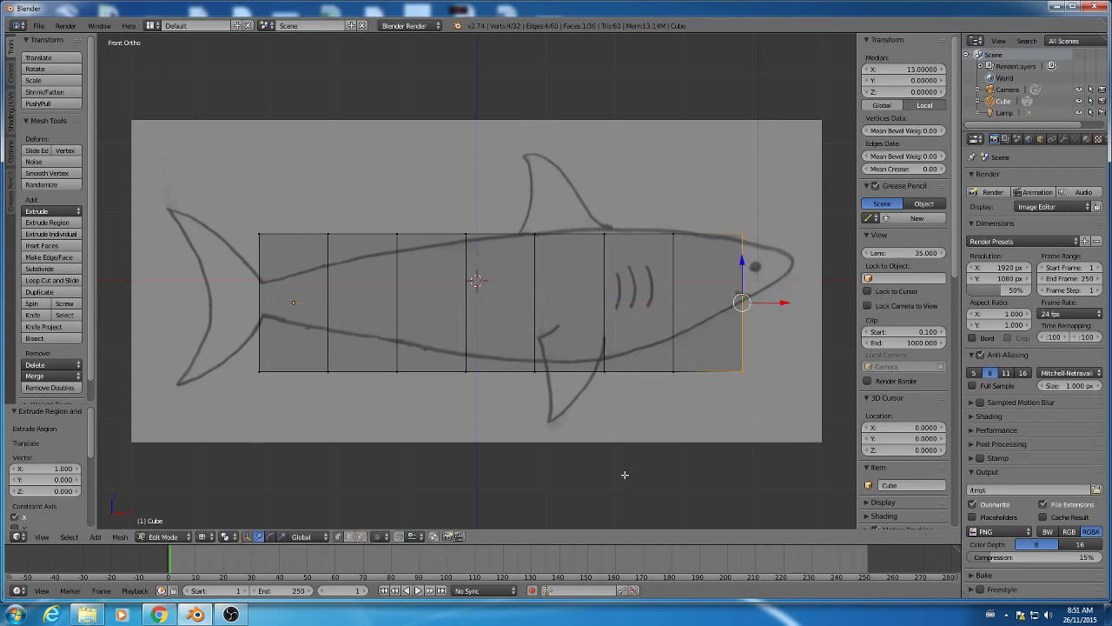
key("e")
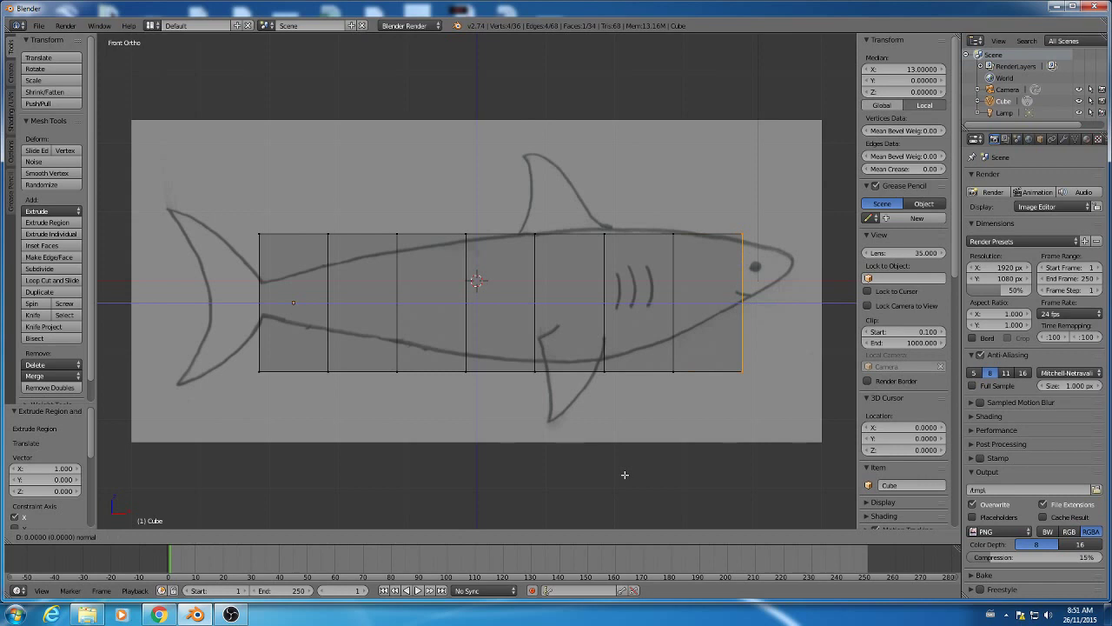
key("x")
key("1")
key("Return")
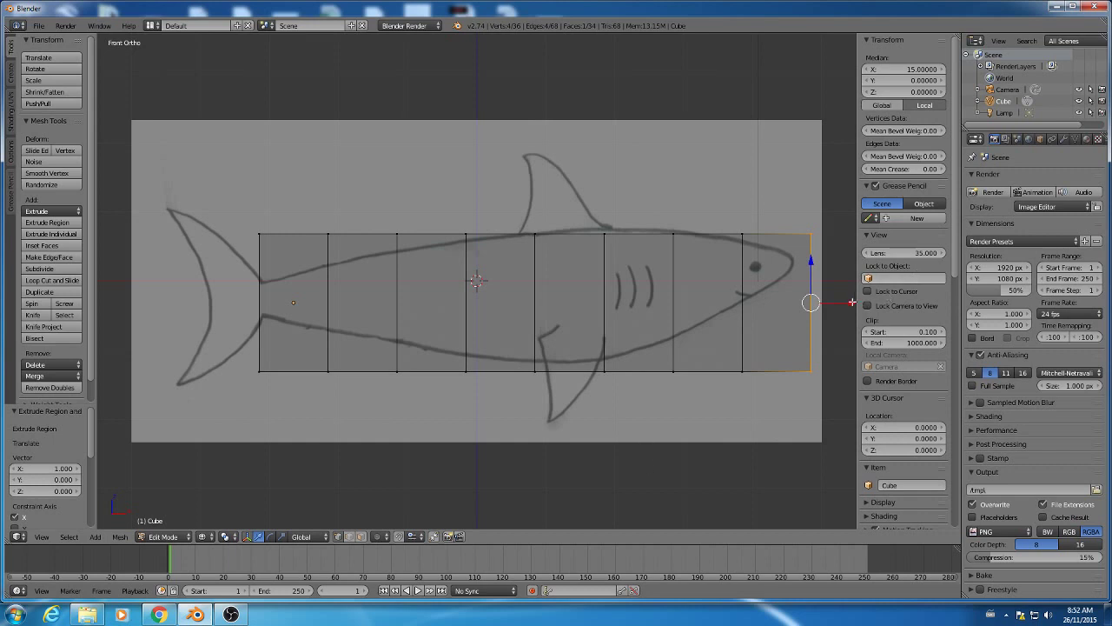
Step: Pull the strip's end face back about 0.26 along X to meet the snout tip
left_click_drag(850, 302, 833, 301)
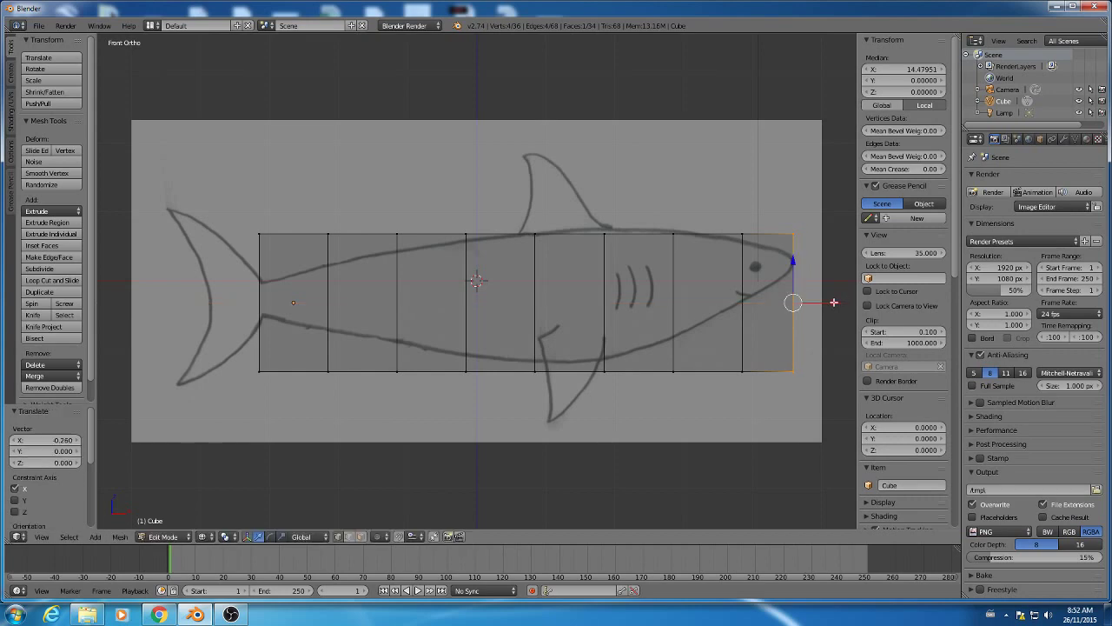
mouse_move(798, 268)
middle_mouse_down()
mouse_move(715, 104)
mouse_move(568, 325)
mouse_move(496, 255)
mouse_move(570, 232)
mouse_move(687, 273)
middle_mouse_up()
mouse_move(724, 310)
middle_mouse_down()
mouse_move(561, 340)
mouse_move(464, 304)
mouse_move(511, 273)
mouse_move(637, 305)
mouse_move(726, 300)
middle_mouse_up()
key("KP_1")
Step: Box-select the vertices of the strip's tail-end face
key("a")
key("b")
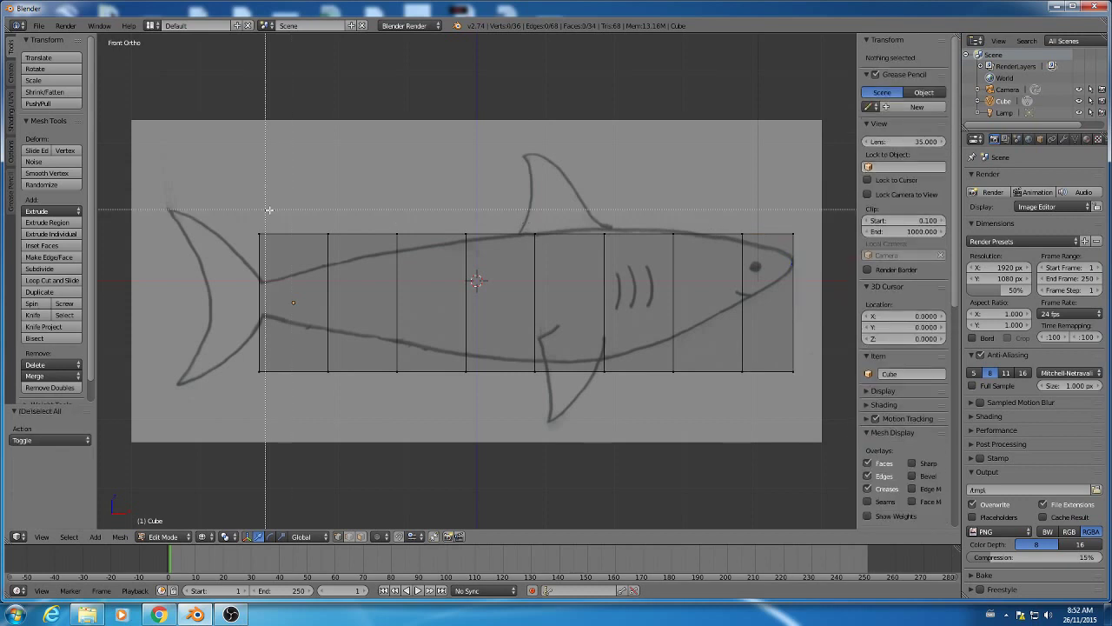
left_click_drag(236, 175, 273, 417)
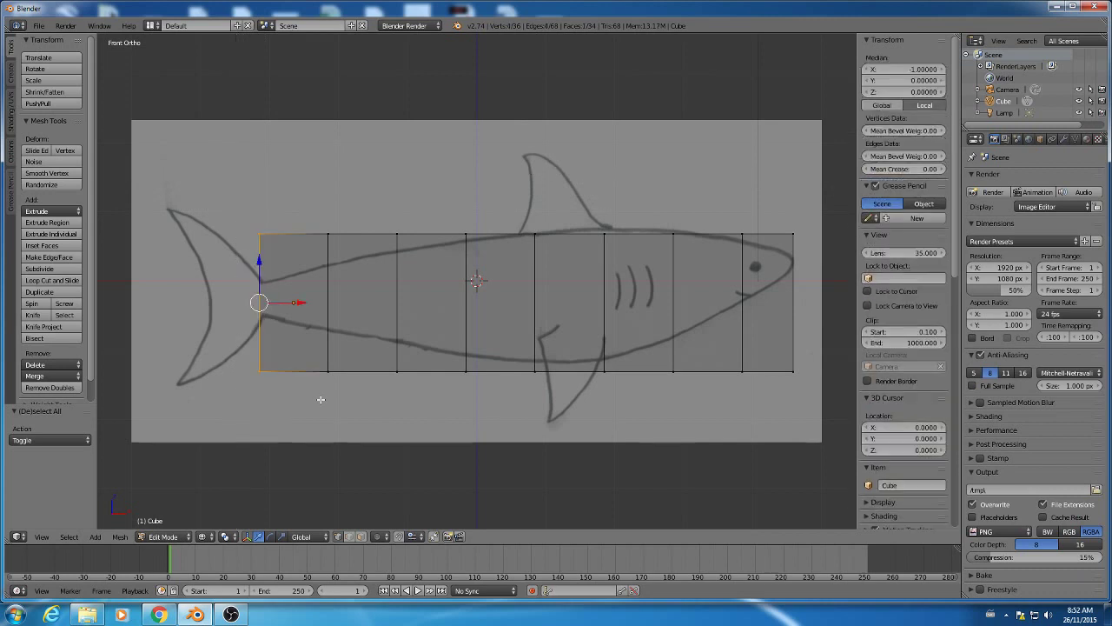
middle_click_drag(320, 397, 379, 416)
key("KP_1")
Step: Scale the tail end down to 0.214, nudge it along X and raise it 0.059 on Z
key("s")
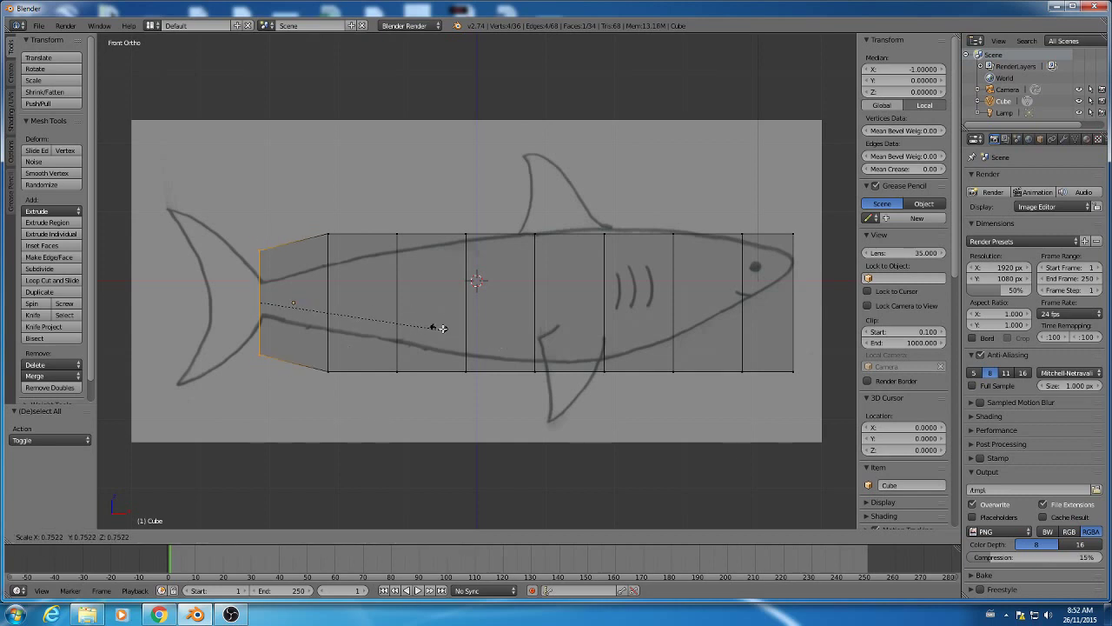
left_click(309, 308)
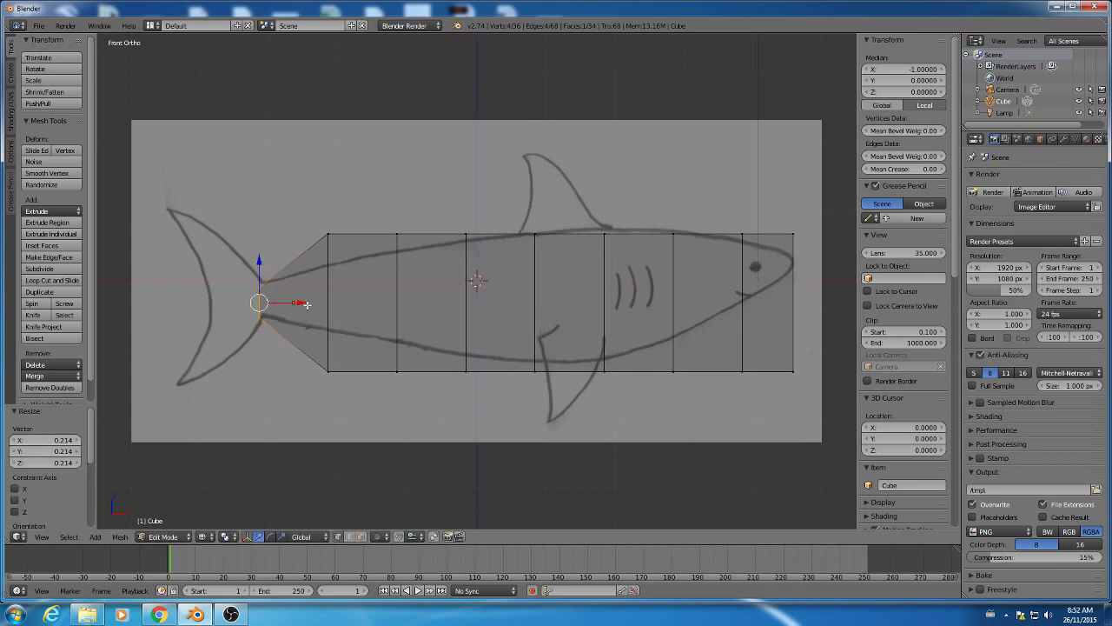
key("g")
key("x")
left_click(306, 303)
key("g")
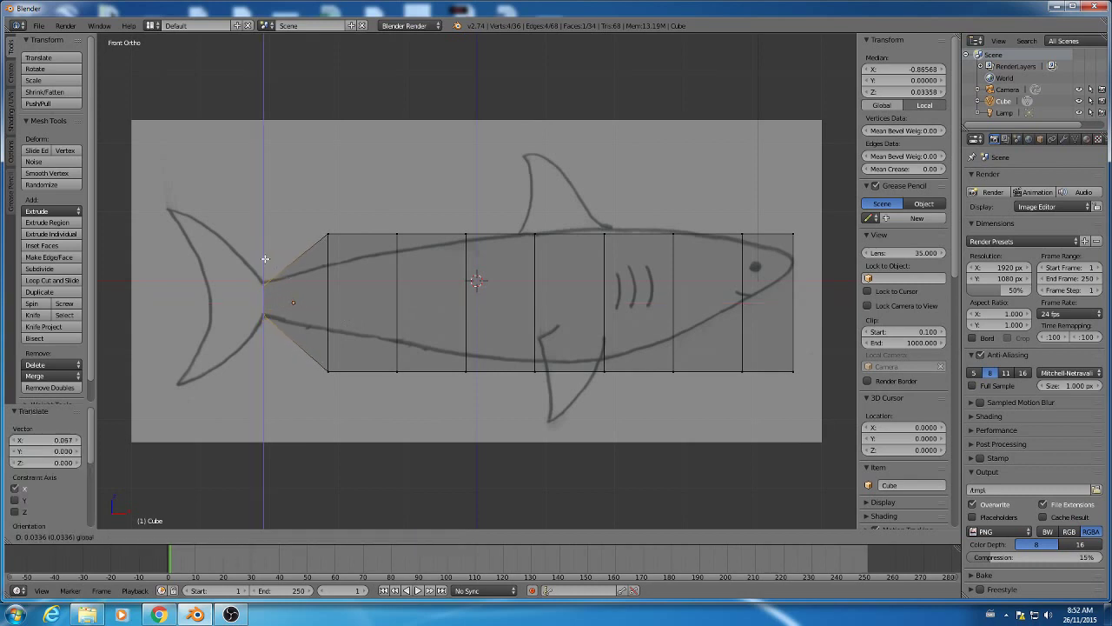
key("z")
left_click(265, 258)
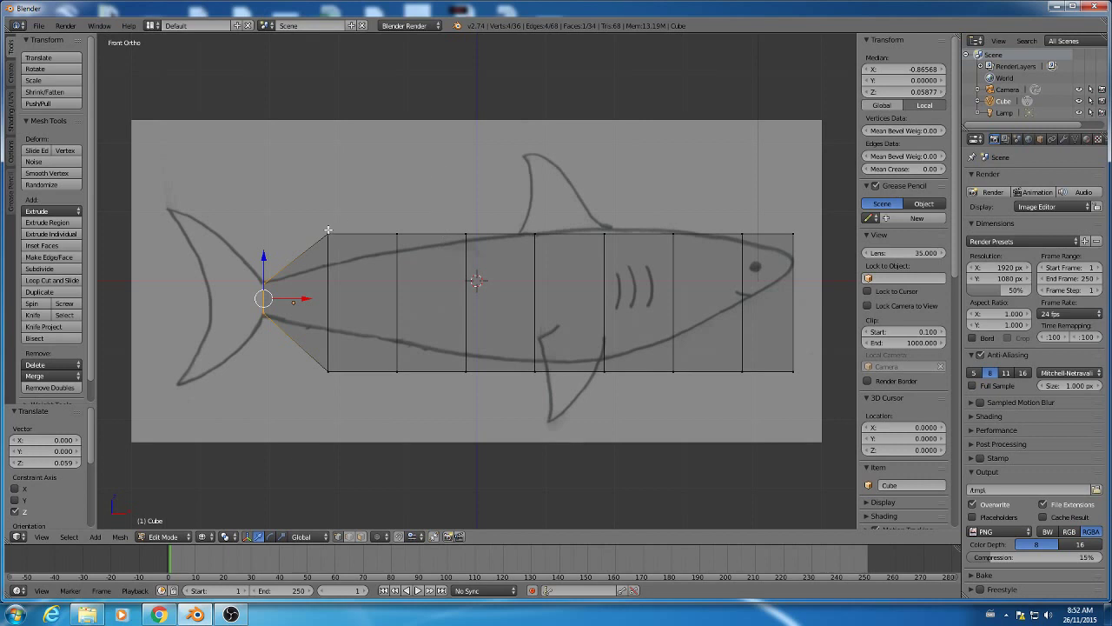
Step: Shrink the vertex column just ahead of the tail and raise it slightly on Z
key("a")
key("b")
left_click_drag(318, 213, 349, 405)
key("s")
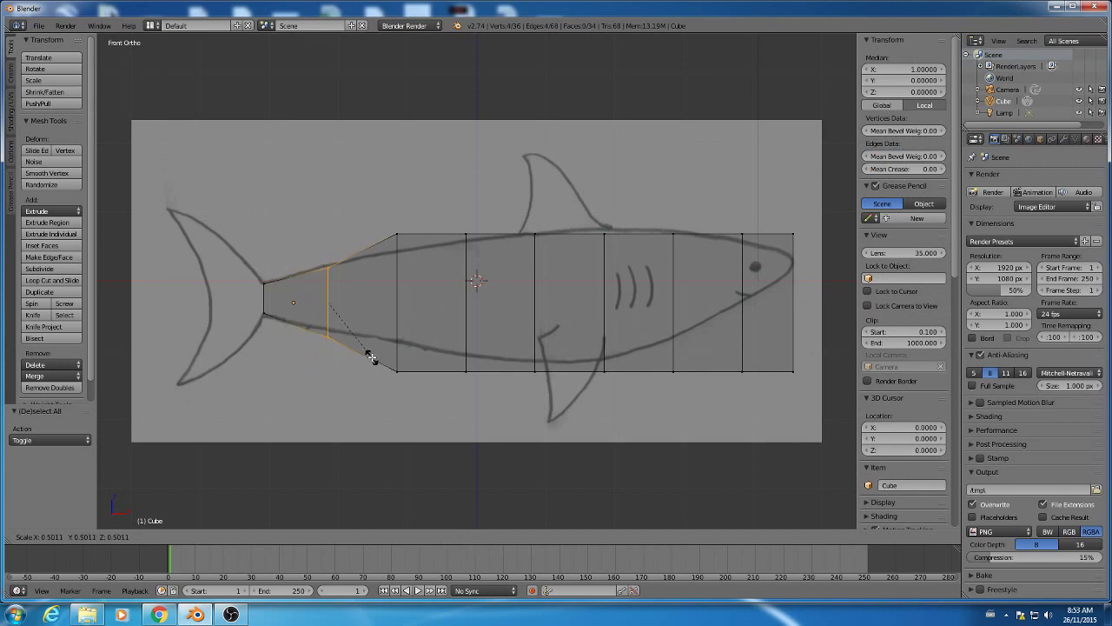
left_click(365, 353)
key("g")
key("z")
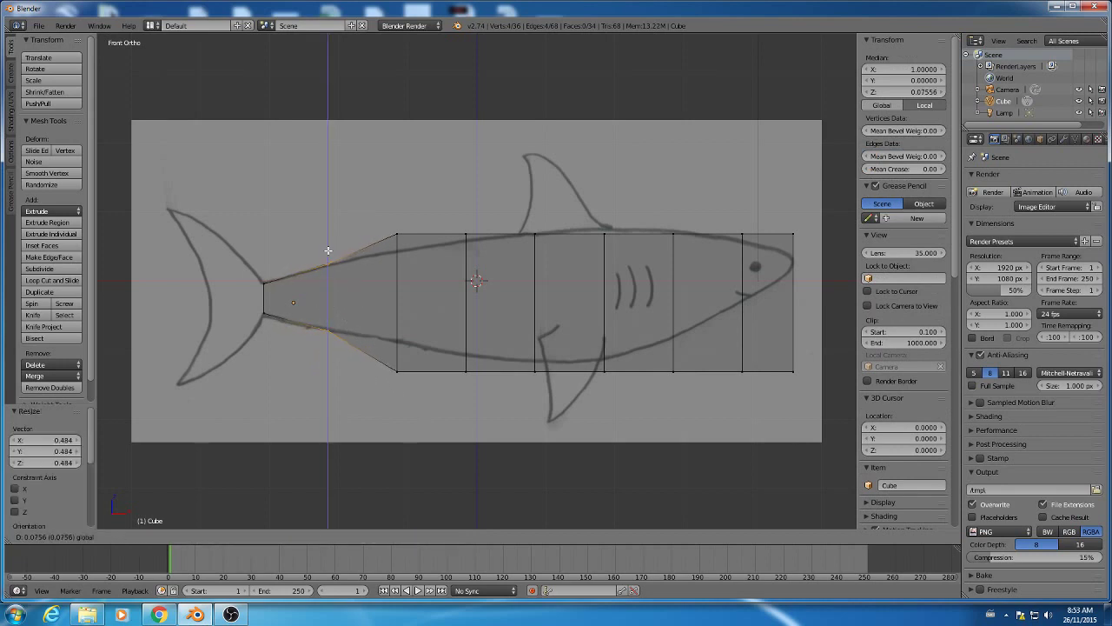
left_click(328, 248)
Step: Shrink the next column toward the head and lift it on Z to fit the sketch
key("a")
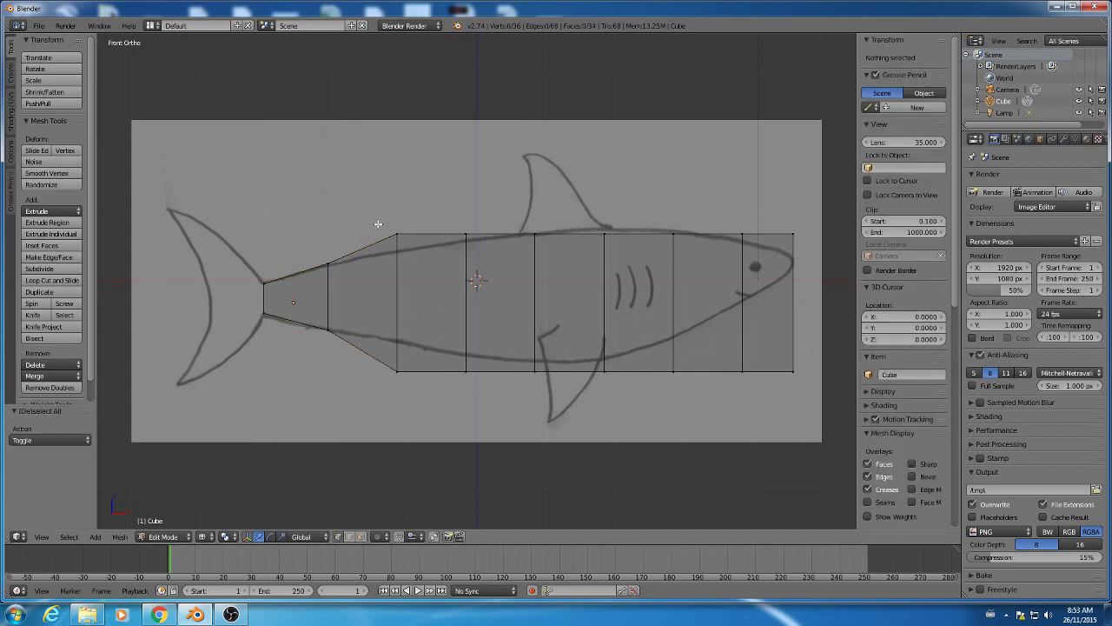
key("b")
left_click_drag(379, 233, 414, 375)
key("s")
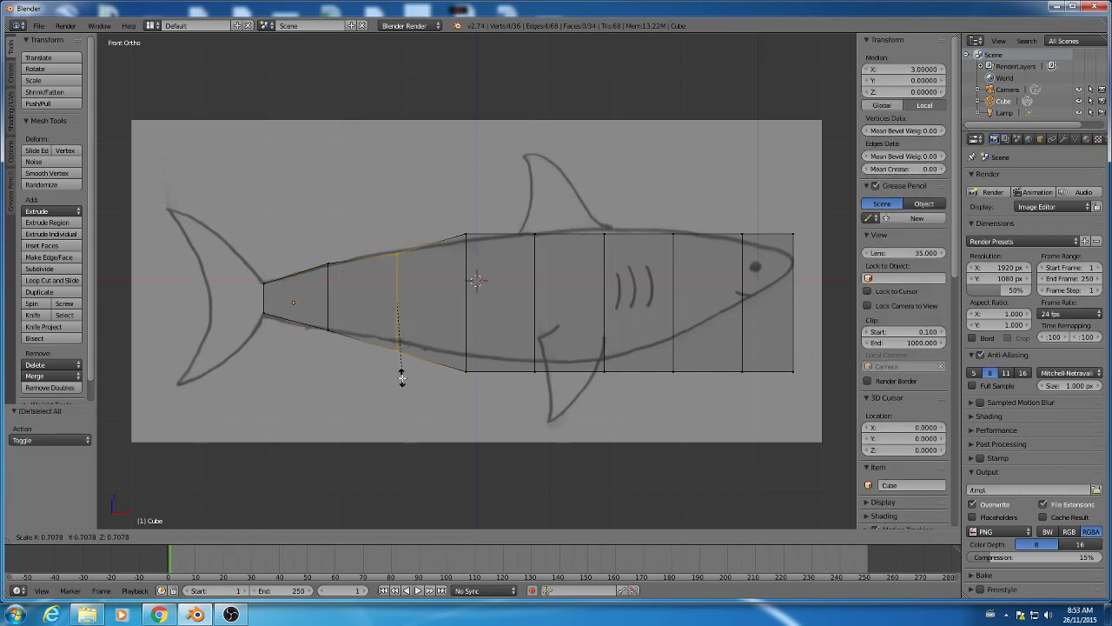
left_click(399, 375)
key("g")
key("z")
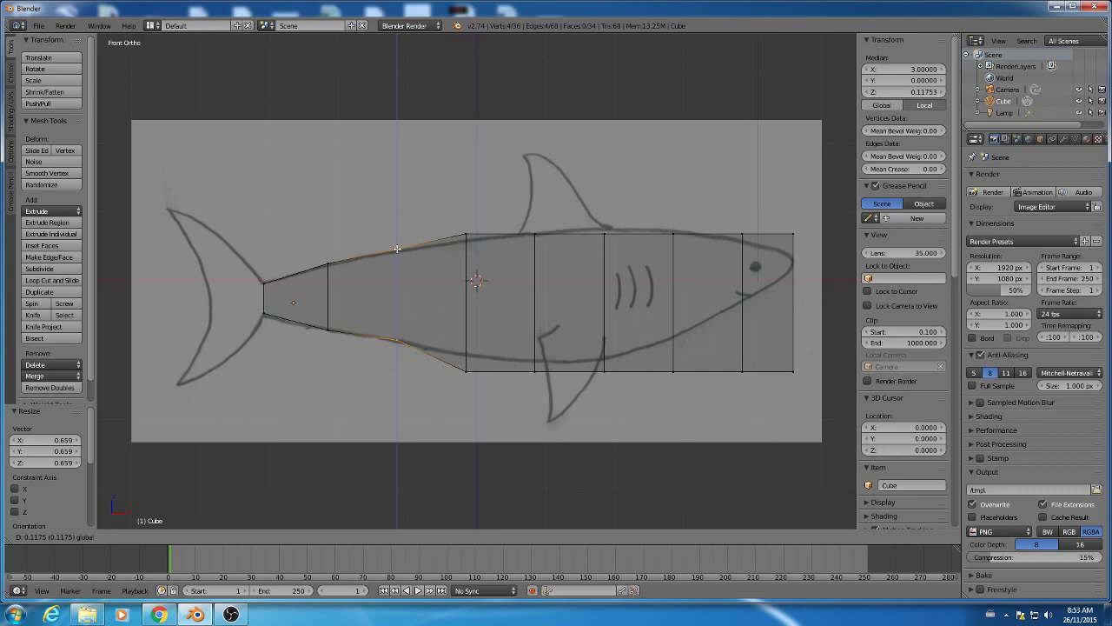
left_click(397, 249)
Step: Resize and lift the mid-body column and the column below the dorsal fin to follow the back
key("a")
key("b")
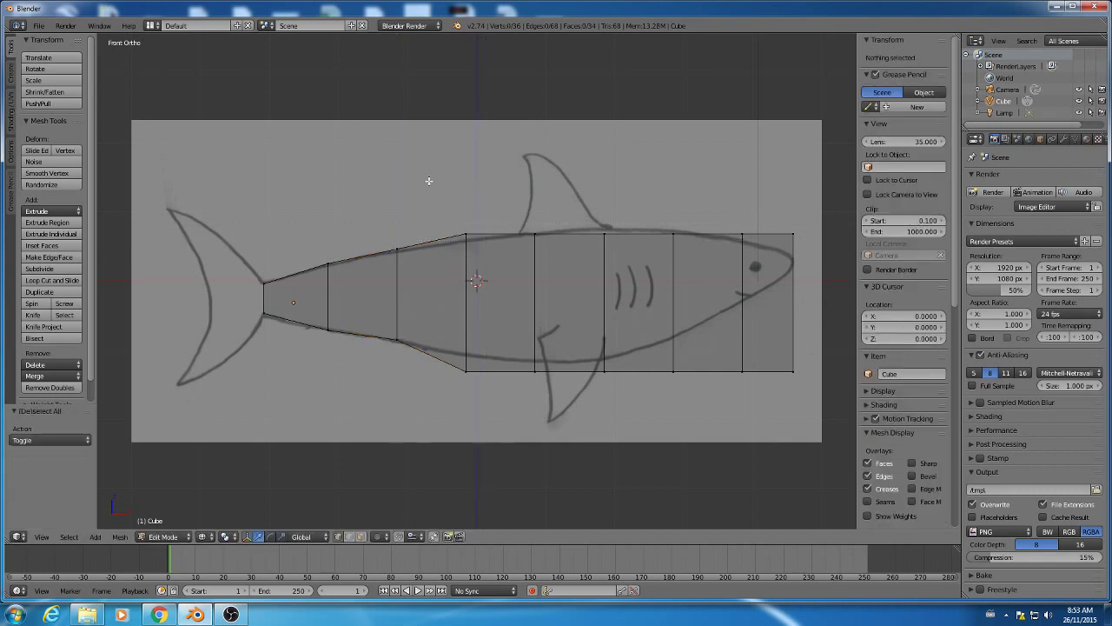
left_click_drag(428, 182, 505, 393)
key("s")
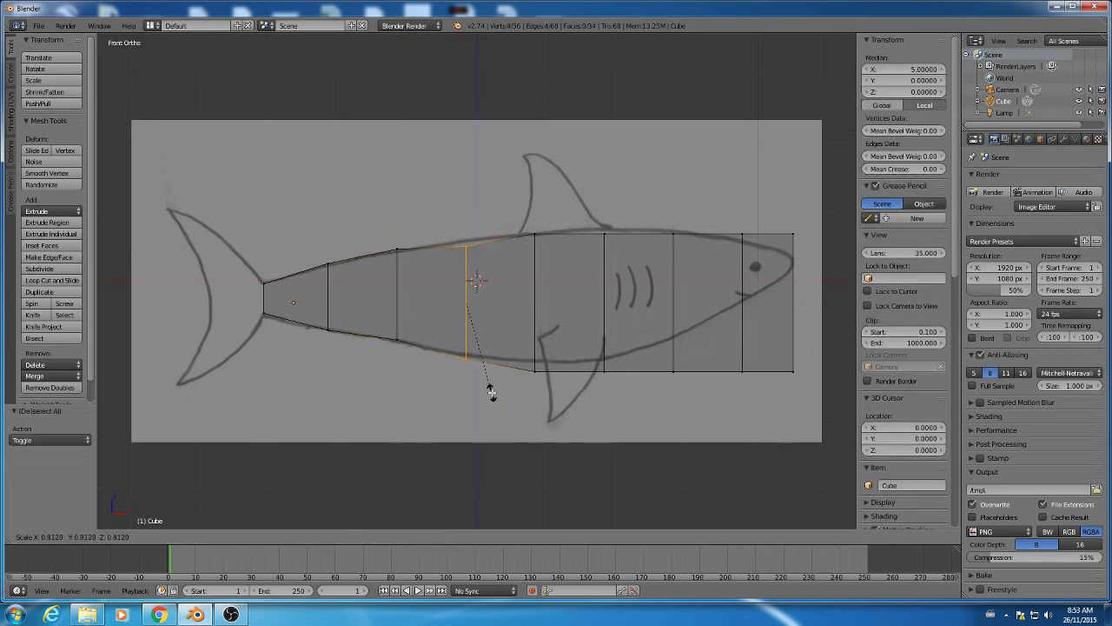
left_click(498, 392)
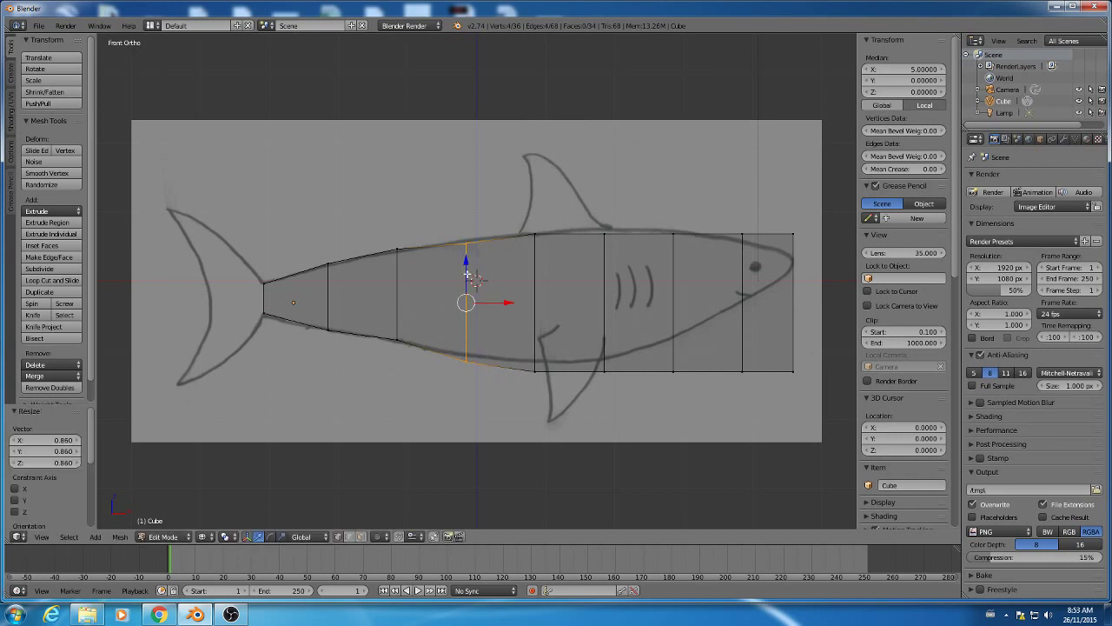
left_click_drag(467, 274, 466, 270)
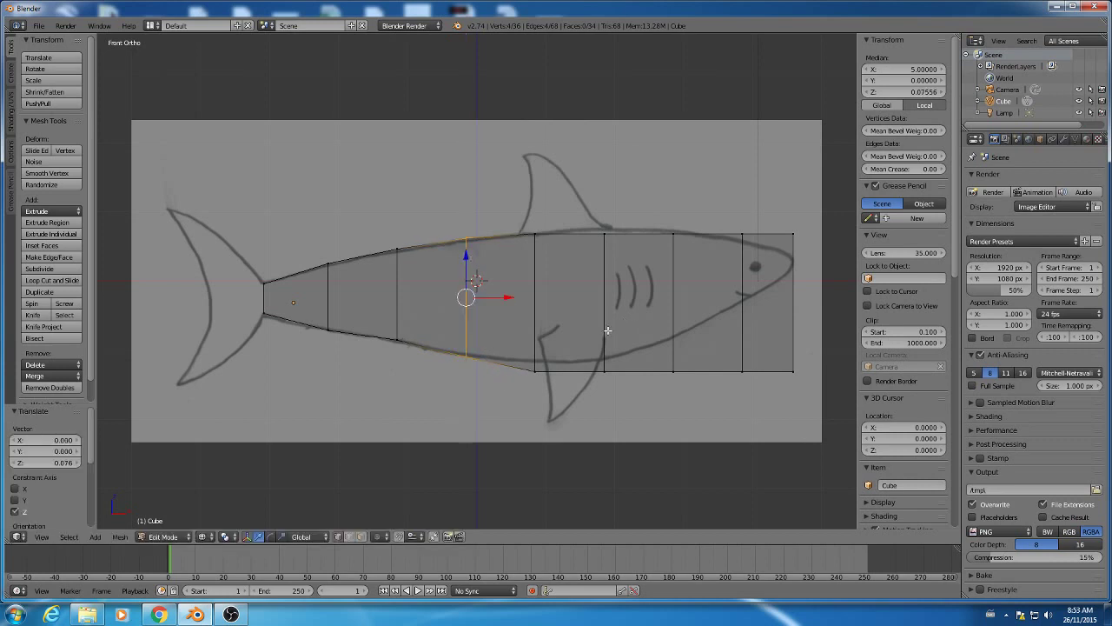
key("a")
key("b")
left_click_drag(513, 233, 562, 415)
key("s")
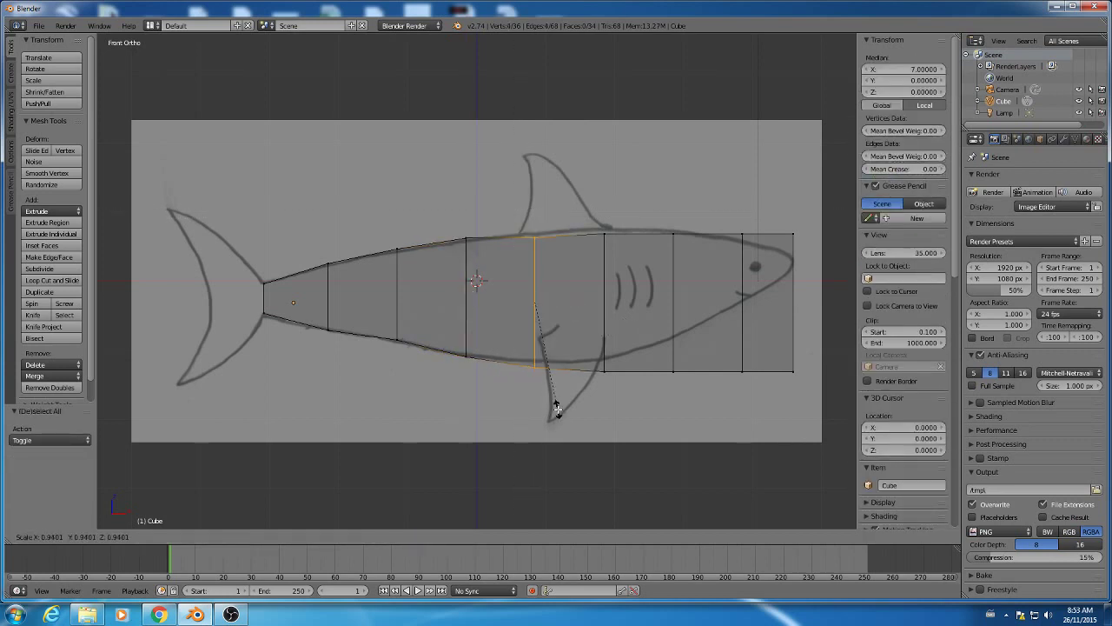
left_click(557, 408)
left_click_drag(534, 264, 533, 258)
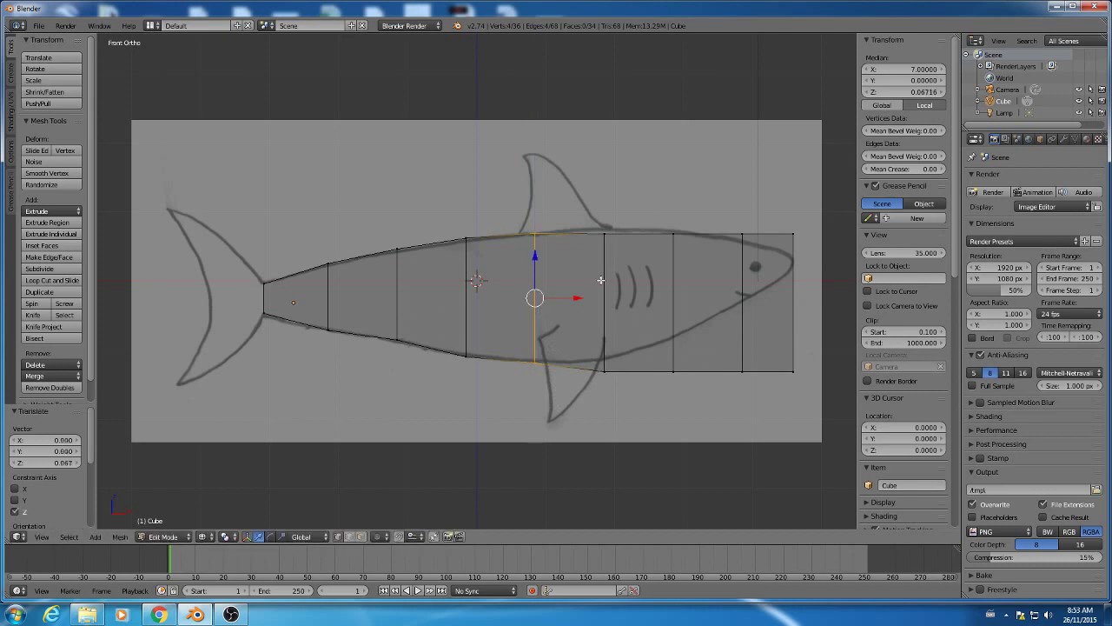
Step: Slightly shrink the column near the gill marks and move it up
key("a")
key("b")
left_click_drag(586, 204, 651, 422)
key("s")
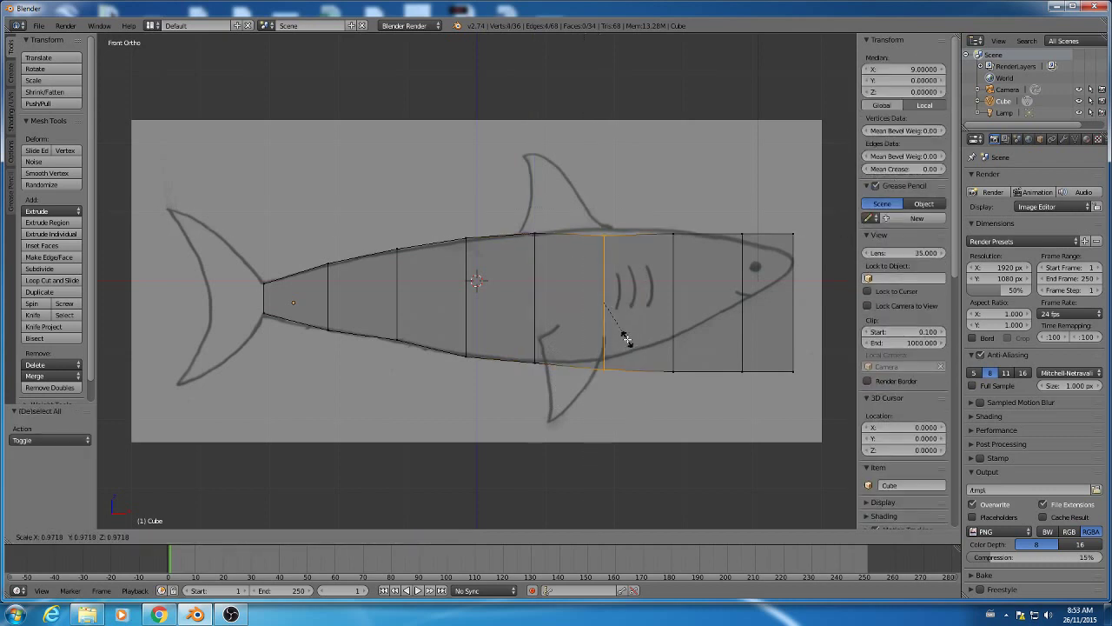
left_click(627, 335)
key("g")
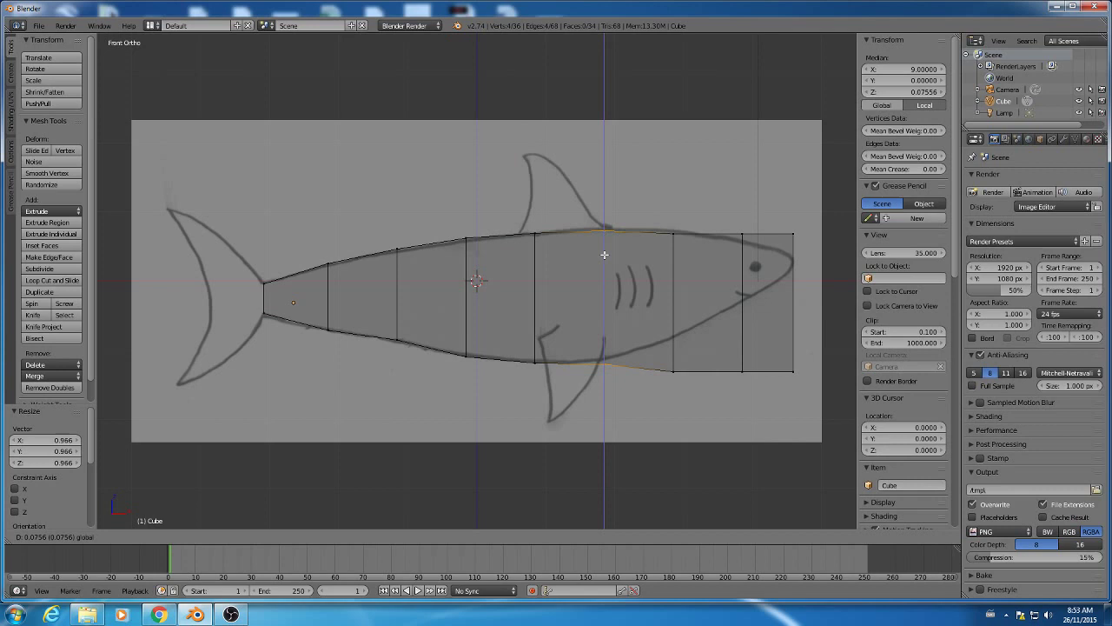
left_click(643, 239)
Step: Shrink the column ahead of the gills and lift it on Z
key("a")
key("b")
left_click_drag(665, 217, 690, 423)
key("s")
left_click(683, 391)
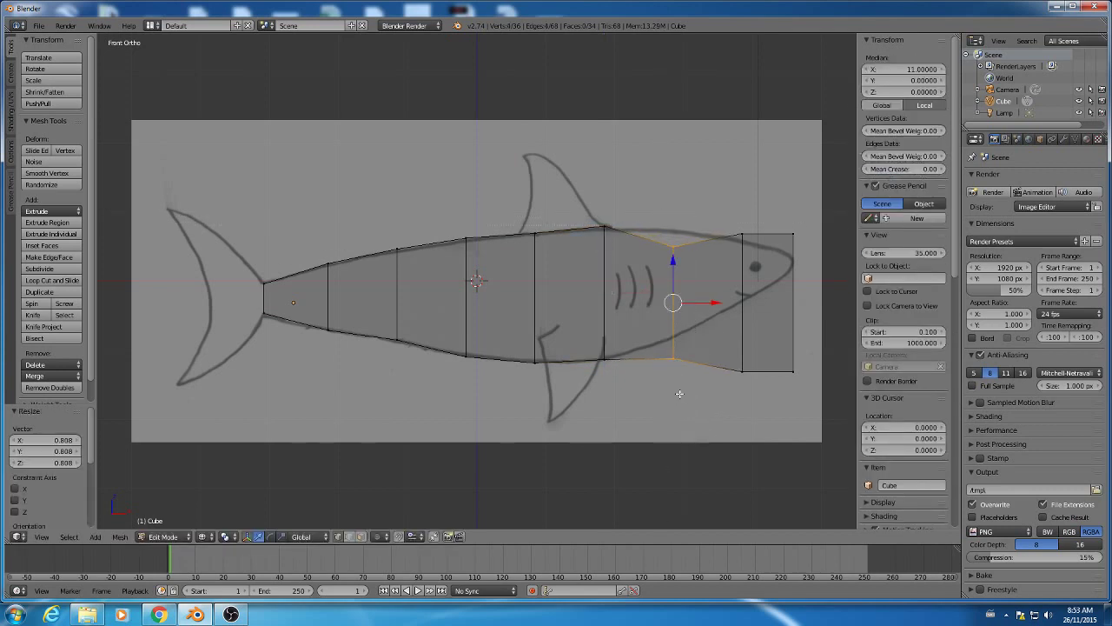
key("g")
key("z")
left_click(675, 239)
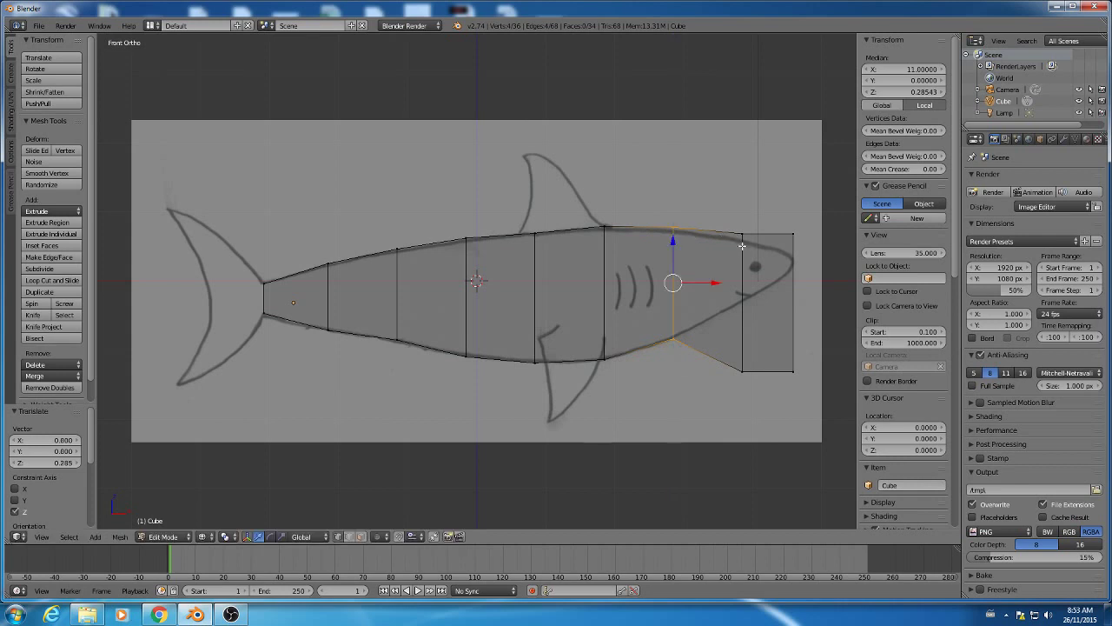
Step: Shrink, raise and rescale the frontmost nose column to match the sketch
key("a")
key("b")
left_click_drag(728, 224, 758, 409)
key("s")
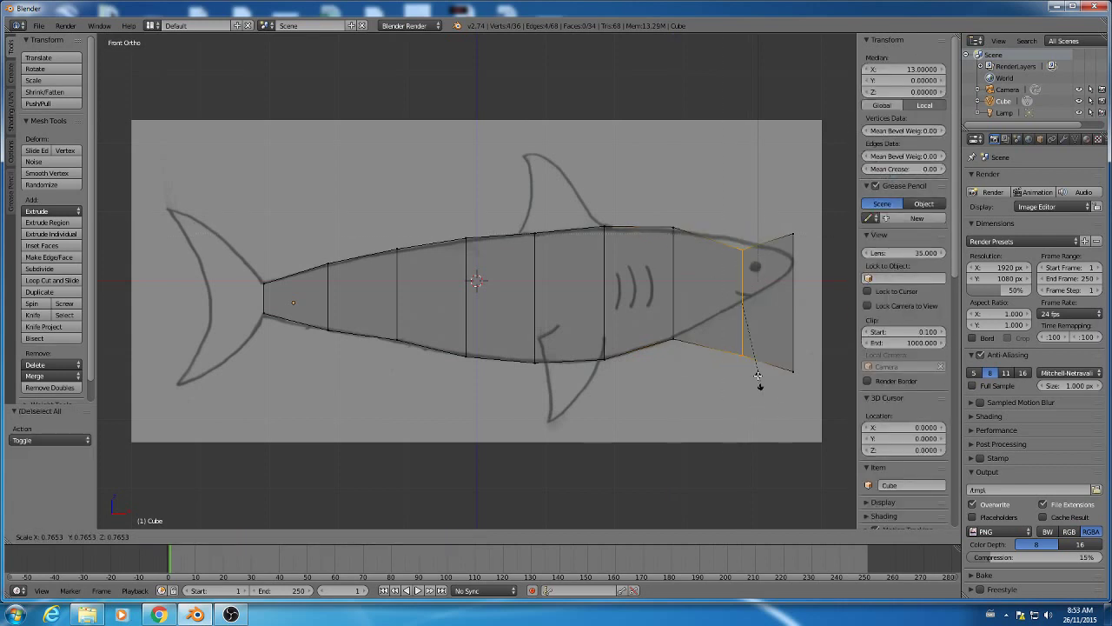
left_click(745, 334)
key("g")
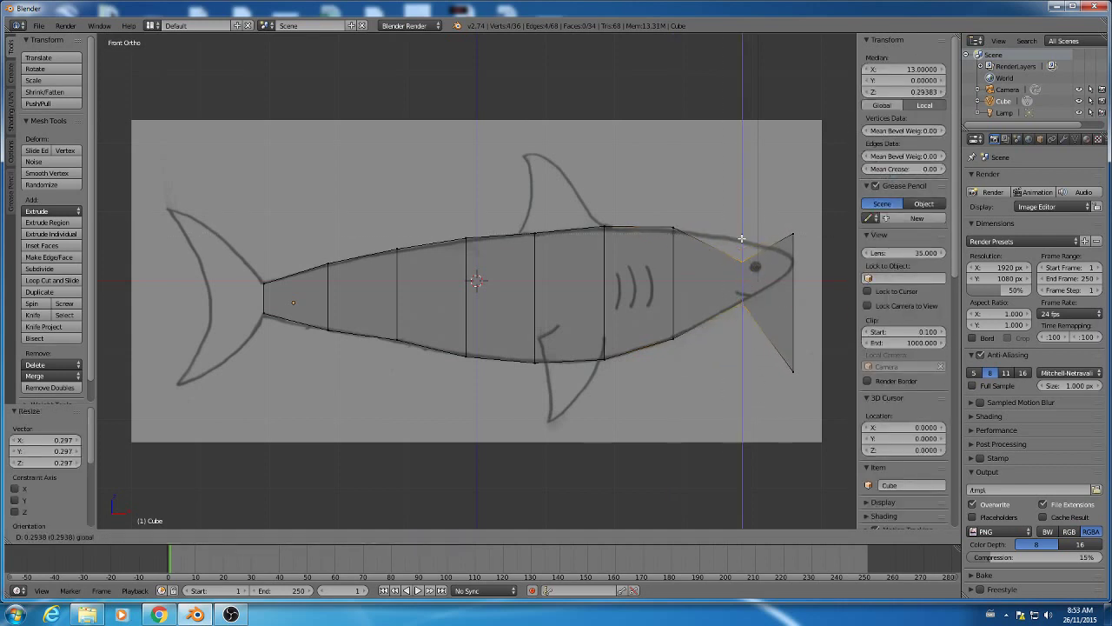
left_click(744, 252)
key("s")
left_click(758, 219)
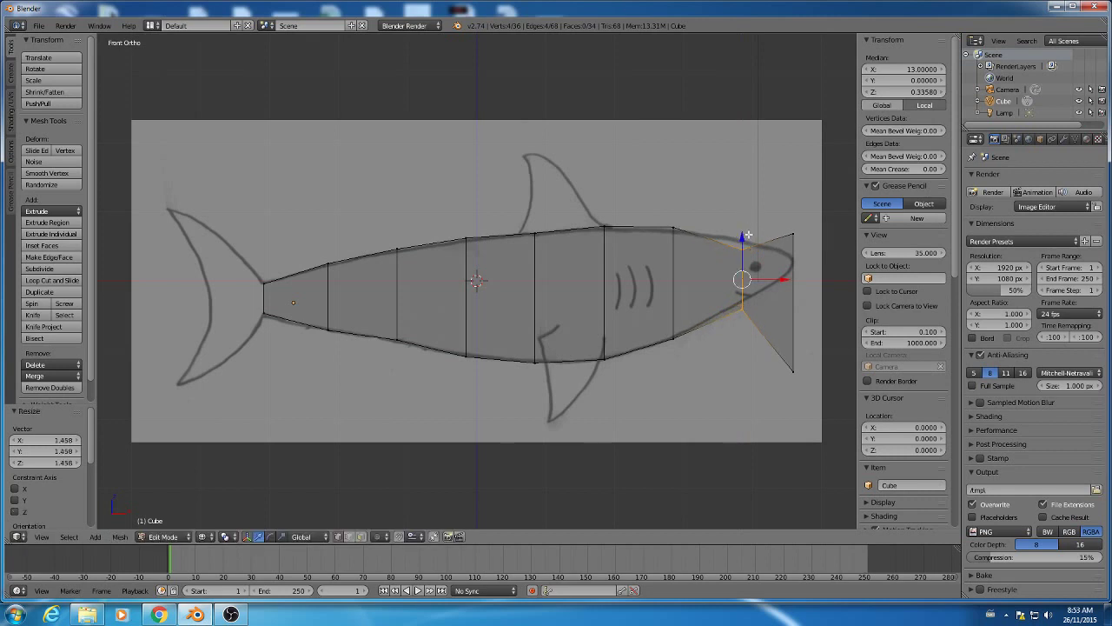
key("s")
left_click(766, 228)
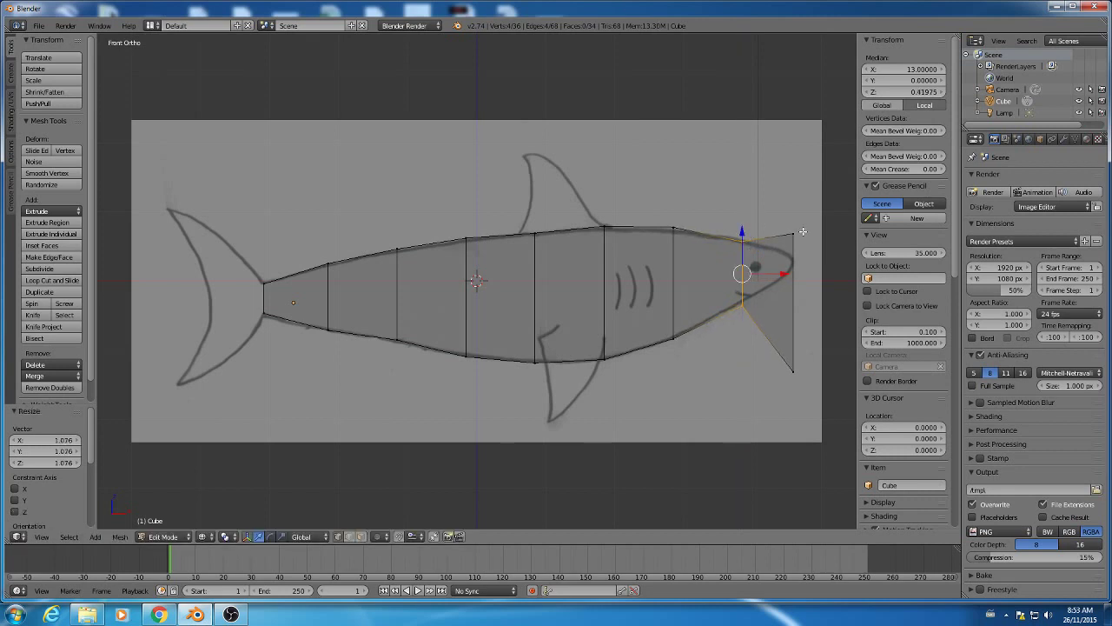
Step: Select and adjust the lower nose vertices
key("a")
key("b")
left_click_drag(775, 215, 794, 382)
left_click(736, 216)
key("b")
key("g")
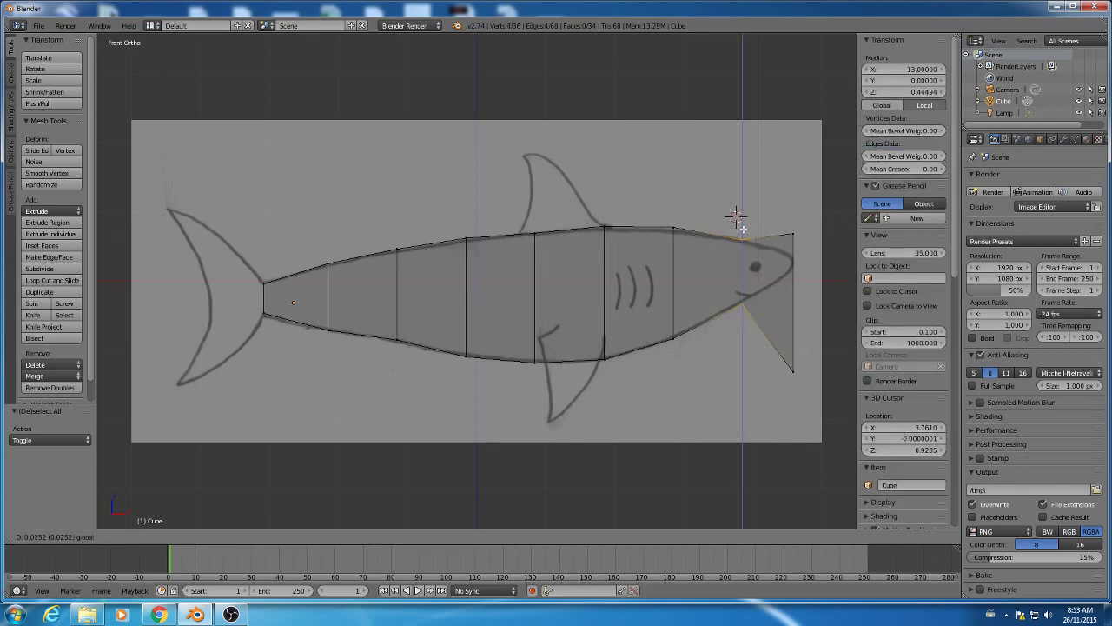
left_click(736, 217)
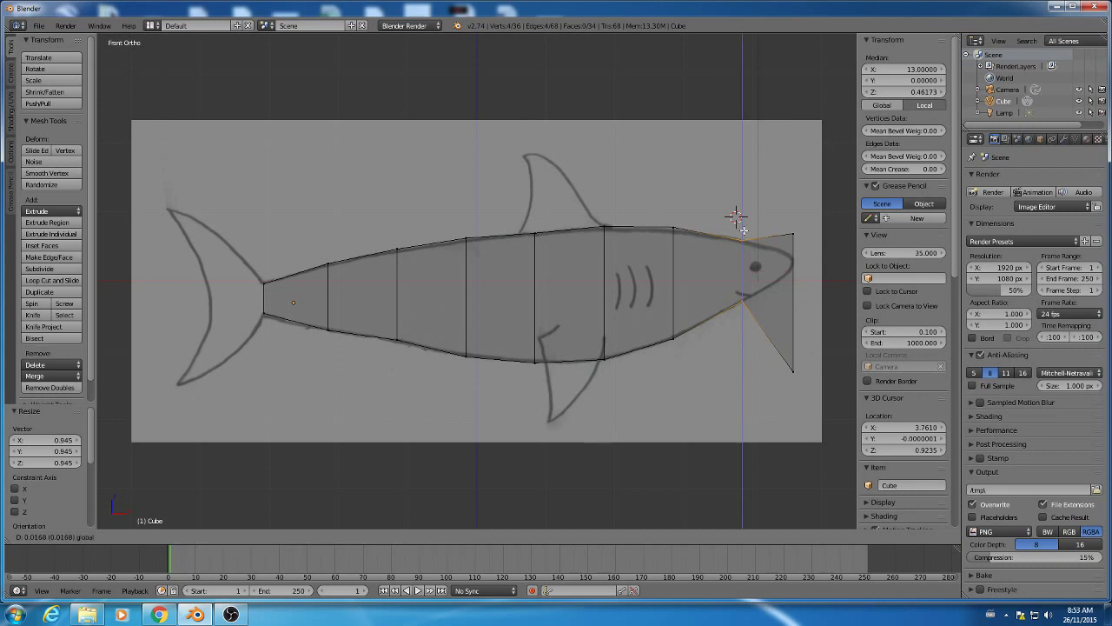
left_click(736, 216)
Step: Pinch the snout-tip vertices to a narrow point and raise them 0.562 on Z
key("a")
key("b")
left_click_drag(741, 222, 828, 423)
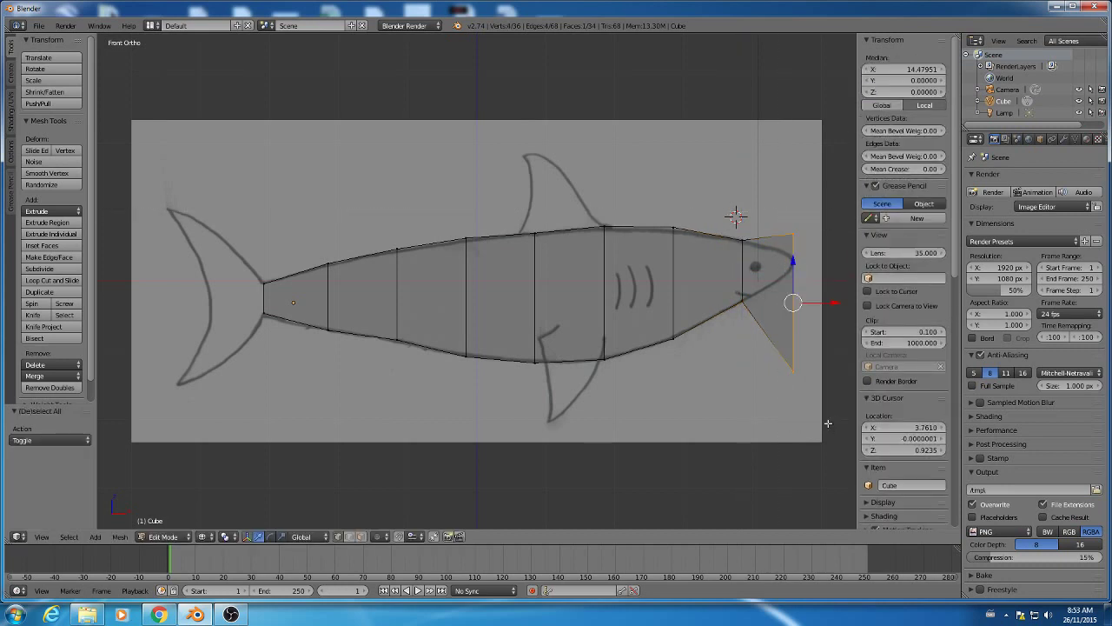
key("s")
left_click(793, 261)
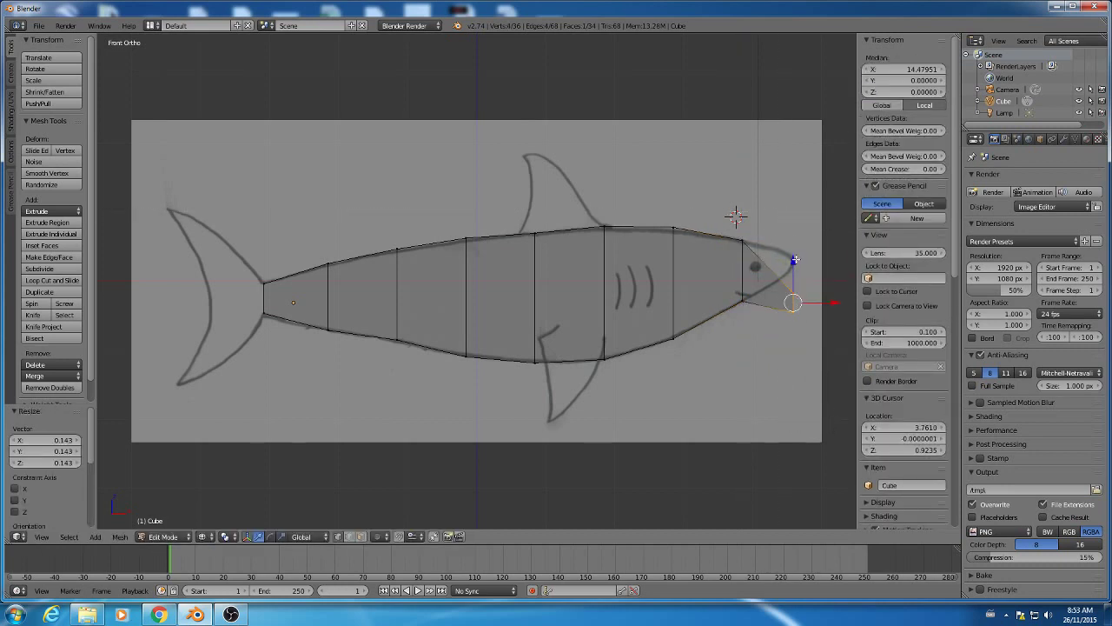
key("g")
key("z")
left_click(788, 220)
key("s")
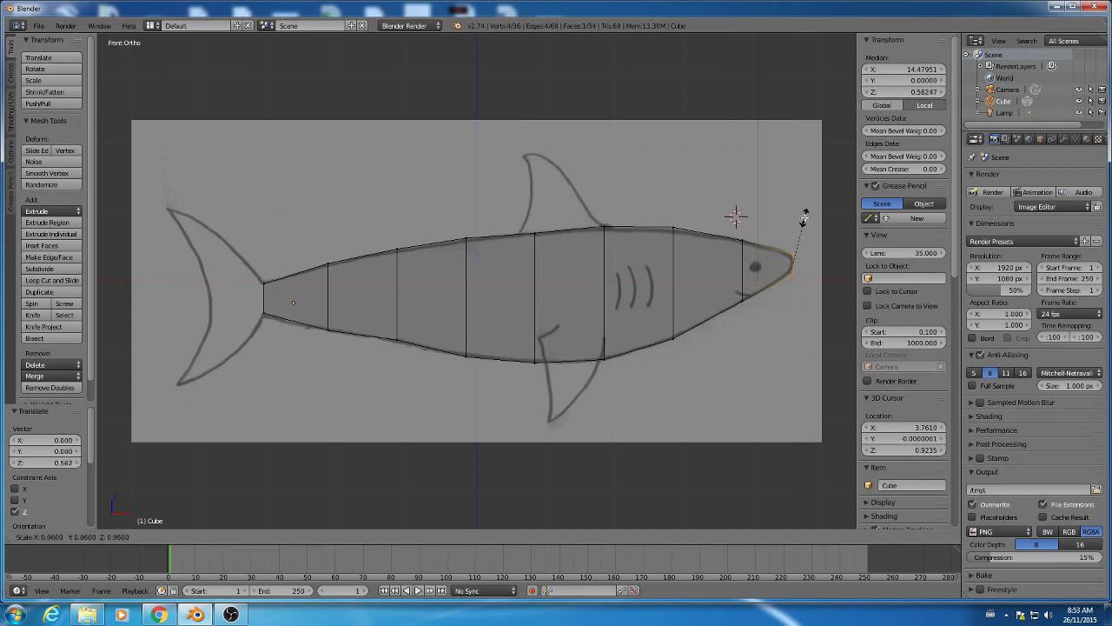
left_click(800, 224)
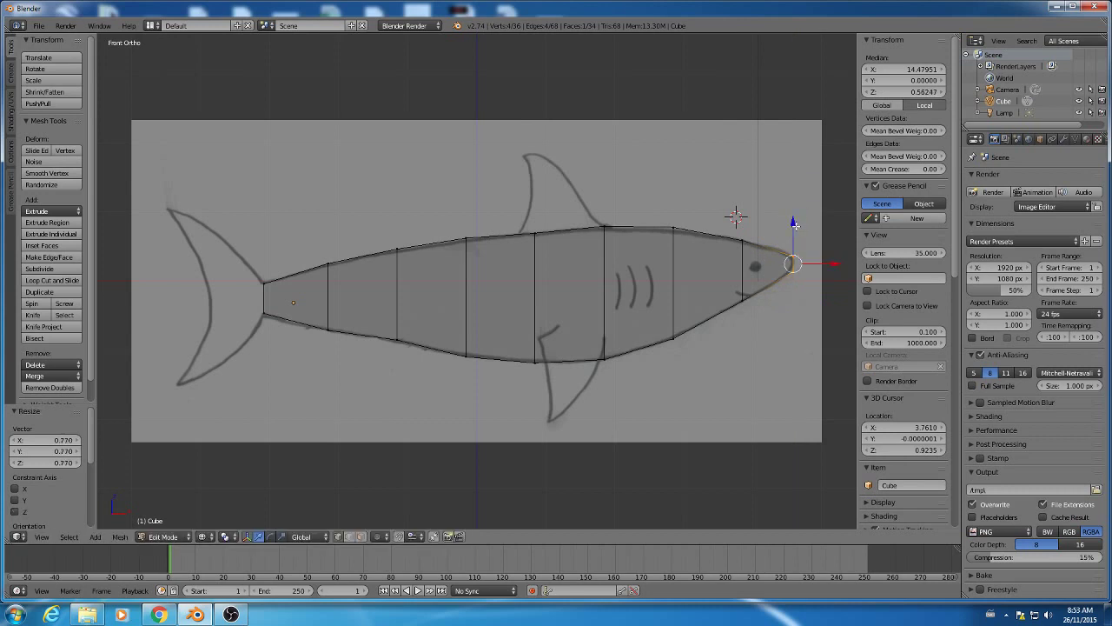
Step: Nudge the snout tip up 0.038 on Z, inspect the body in solid shading, then return to front view
left_click_drag(792, 224, 799, 212)
mouse_move(737, 219)
middle_mouse_down()
mouse_move(727, 205)
mouse_move(693, 211)
mouse_move(736, 177)
mouse_move(640, 164)
mouse_move(455, 174)
mouse_move(414, 137)
mouse_move(529, 130)
mouse_move(588, 157)
mouse_move(618, 196)
middle_mouse_up()
key("z")
mouse_move(727, 311)
middle_mouse_down()
mouse_move(675, 246)
mouse_move(626, 283)
mouse_move(596, 285)
mouse_move(732, 299)
middle_mouse_up()
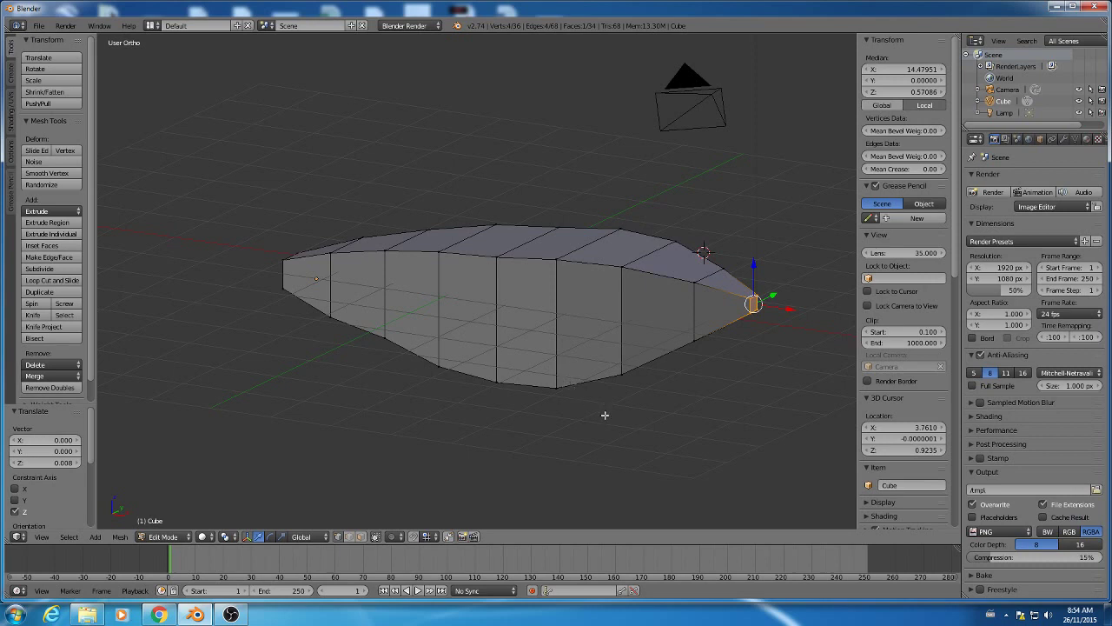
key("KP_1")
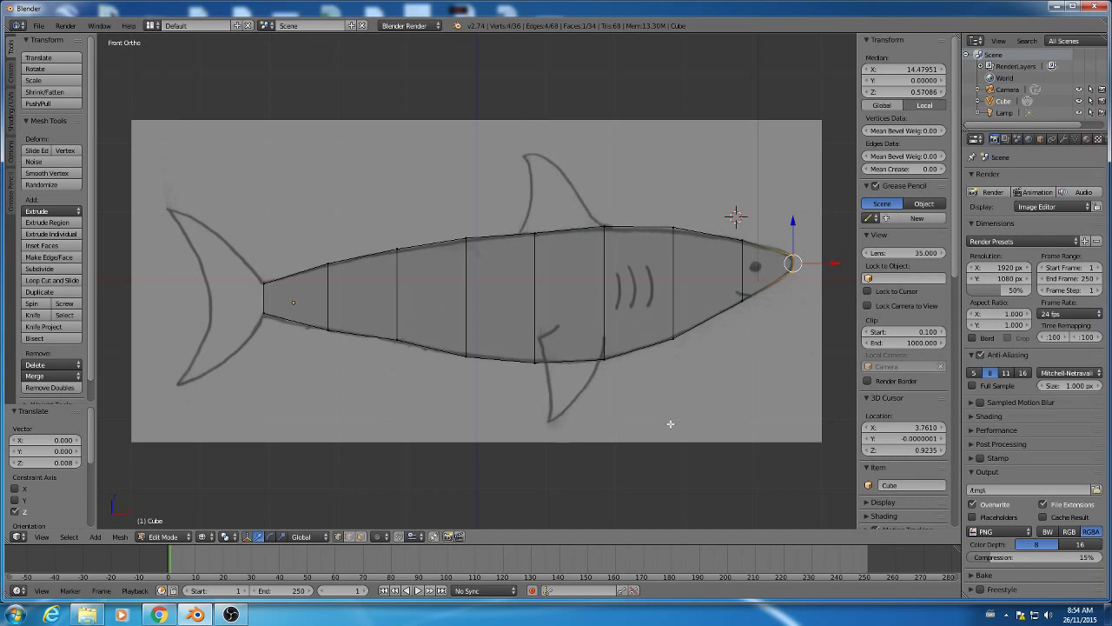
Step: In Edge select mode, select the two middle vertical body edges from the top view
key("KP_7")
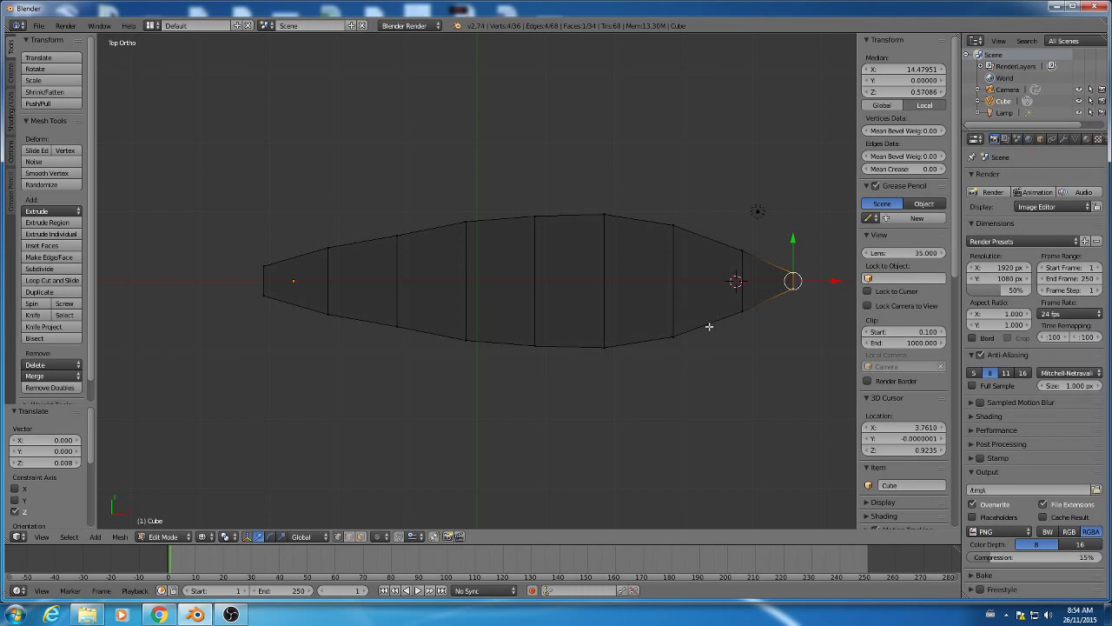
key("ctrl+Tab")
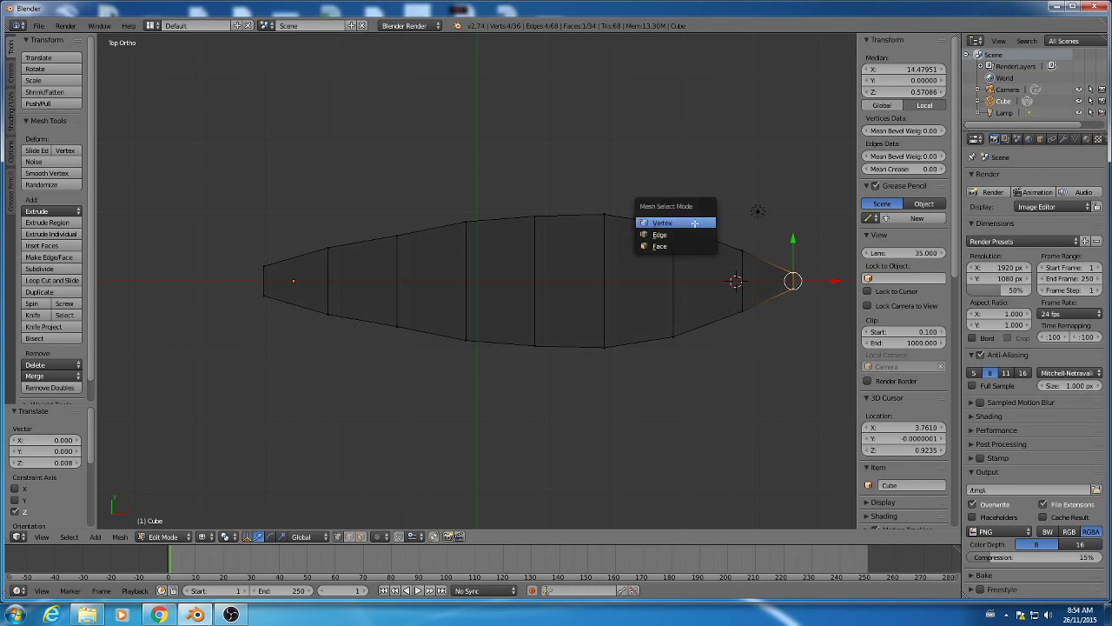
left_click(689, 232)
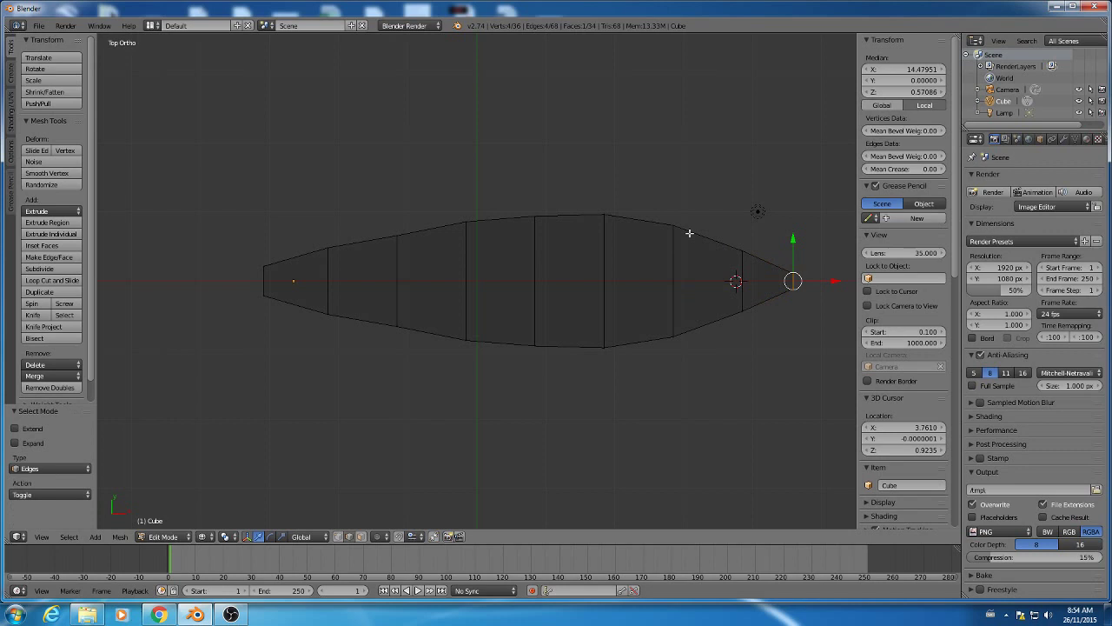
right_click(535, 251)
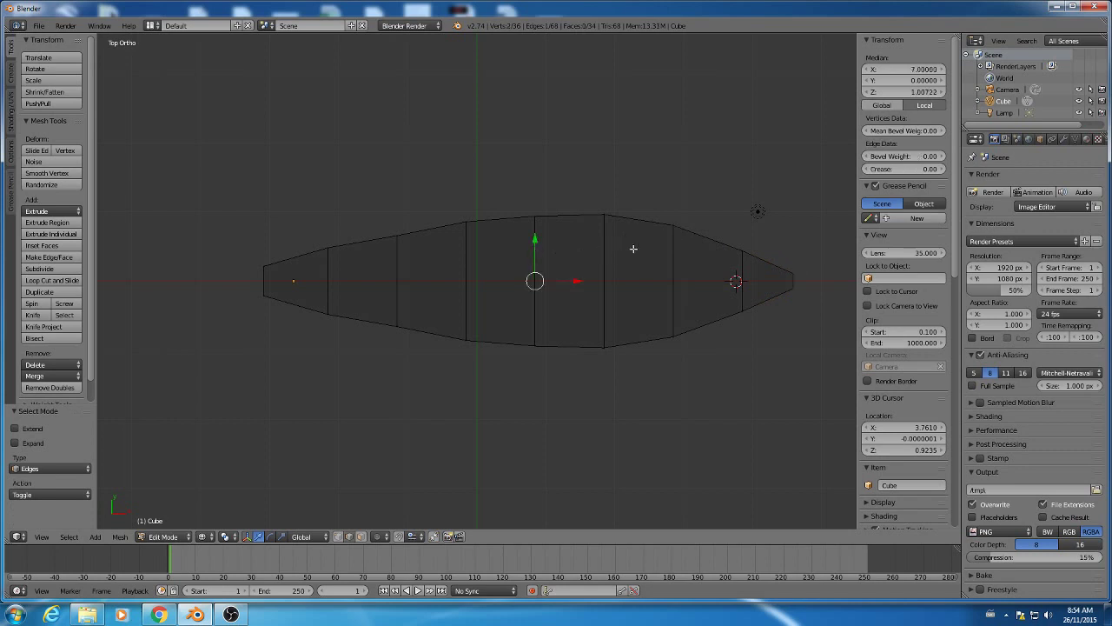
right_click(604, 254)
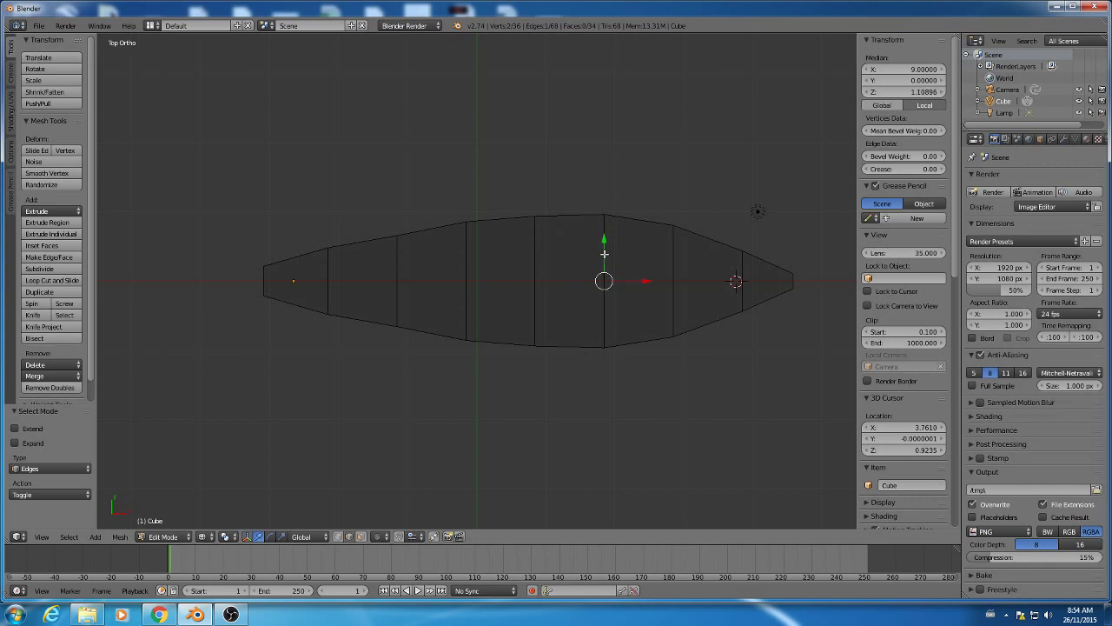
right_click(534, 262, "shift")
middle_click_drag(589, 275, 618, 179)
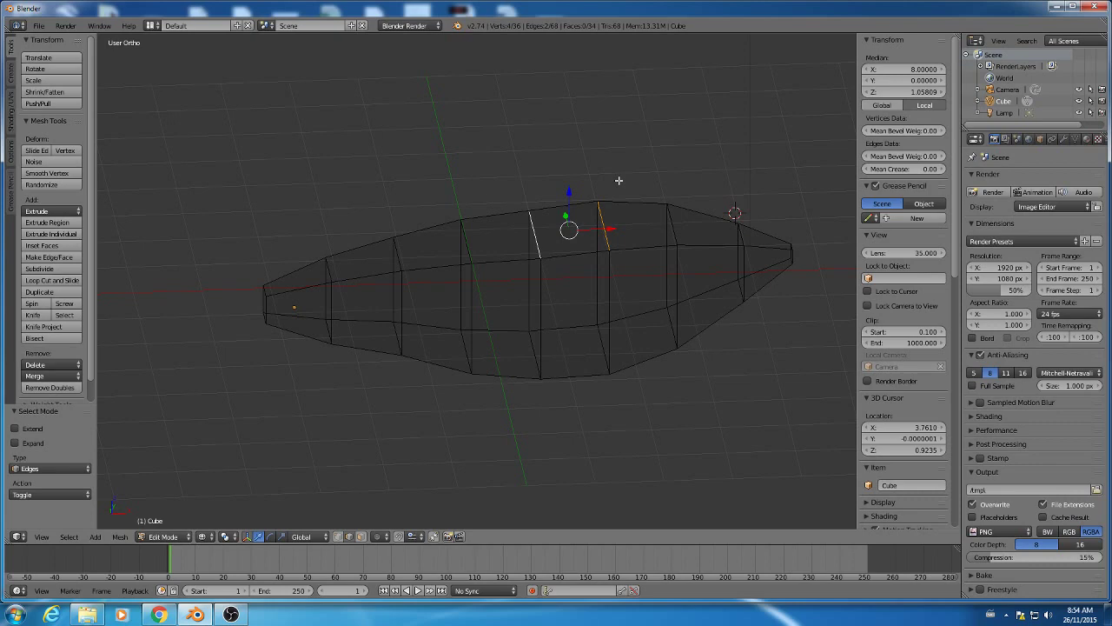
key("KP_7")
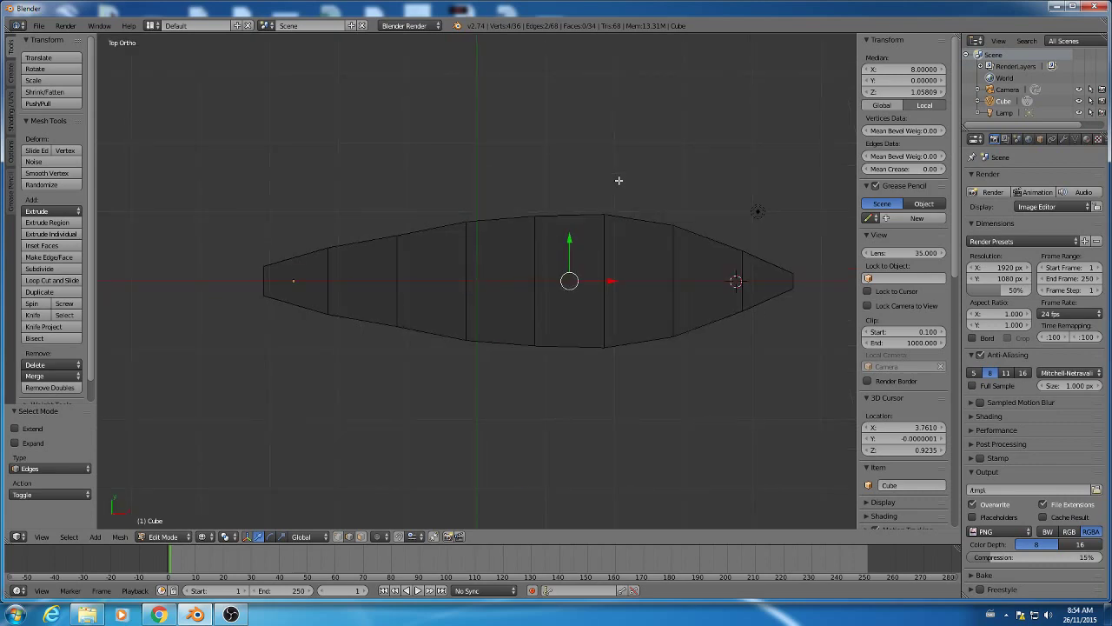
middle_click_drag(596, 154, 613, 110)
key("KP_7")
Step: Knife-cut across the top between the two middle edges, retrying after cancelling a stray cut
left_click(35, 315)
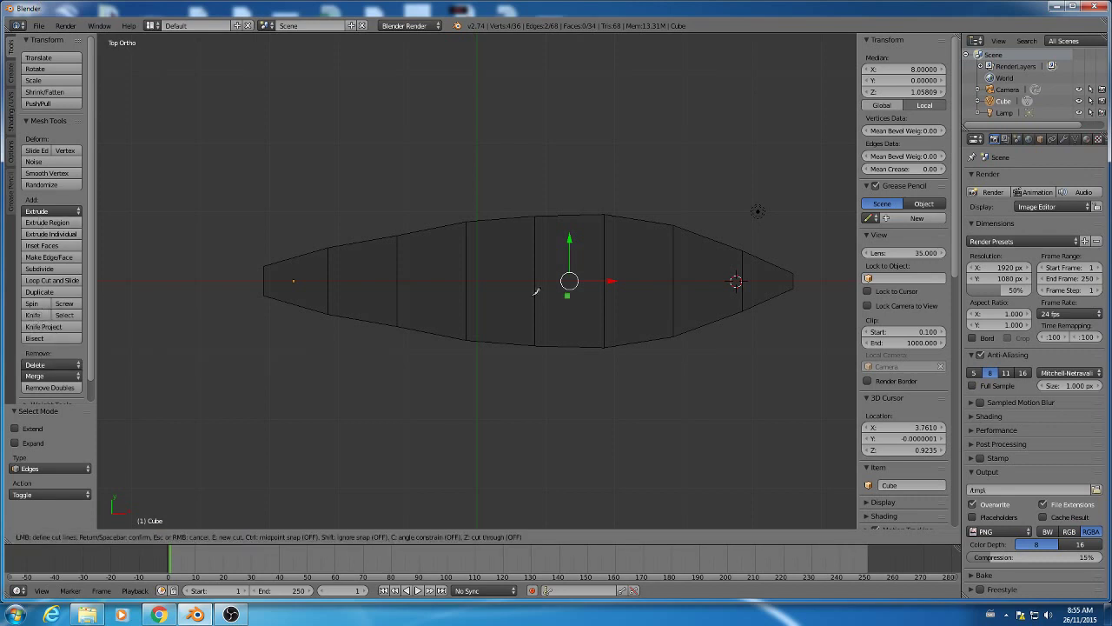
left_click(605, 260)
left_click(533, 259)
key("Escape")
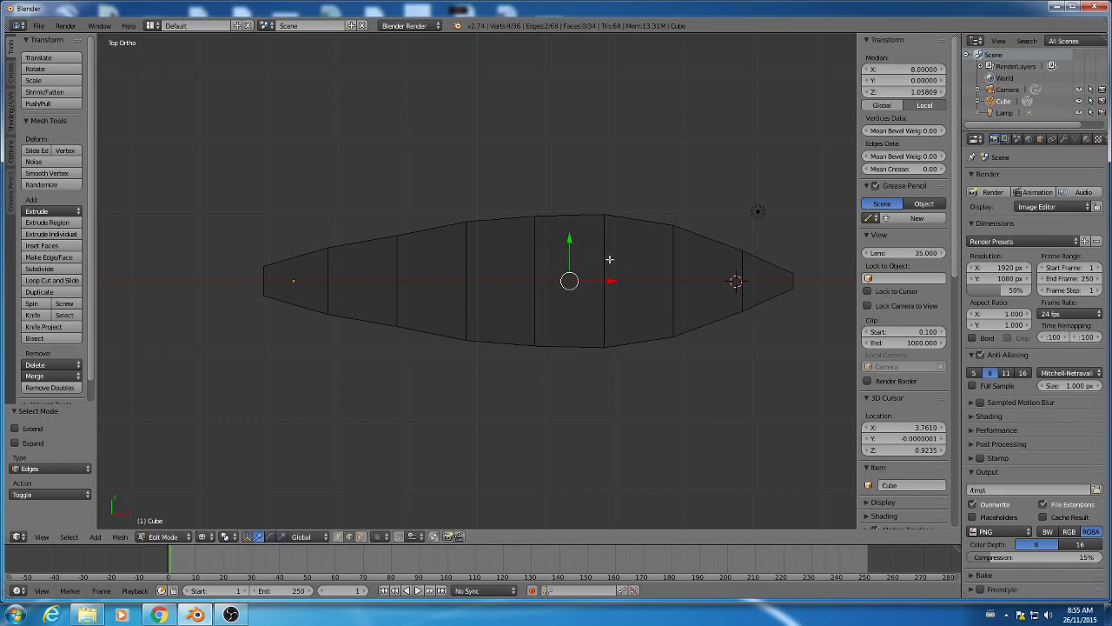
middle_click_drag(609, 259, 607, 229)
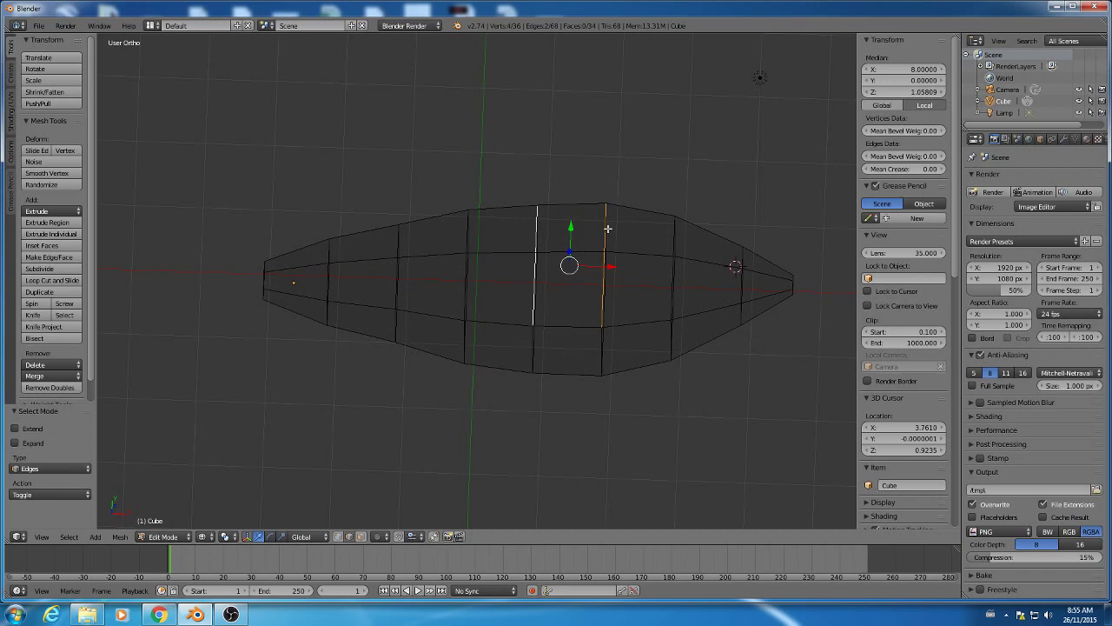
key("KP_7")
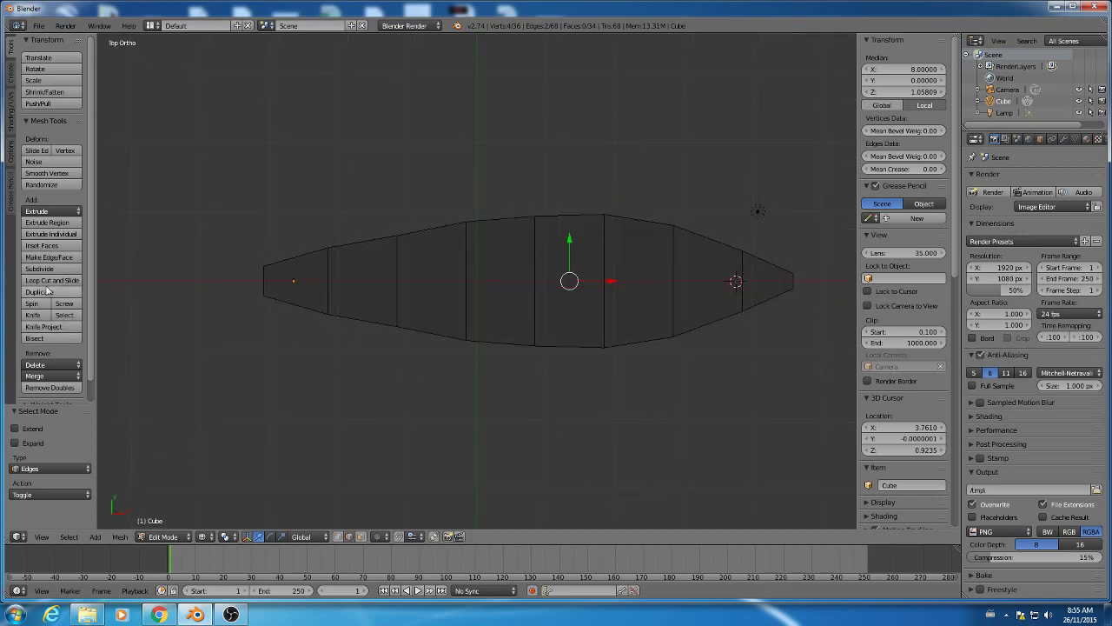
left_click(32, 314)
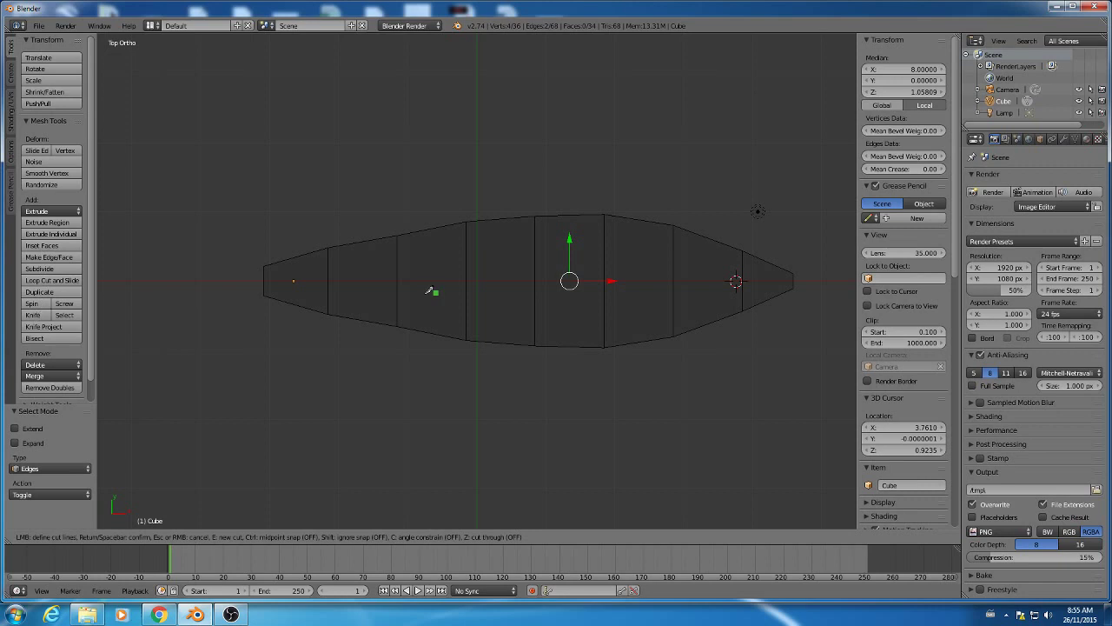
left_click(605, 267)
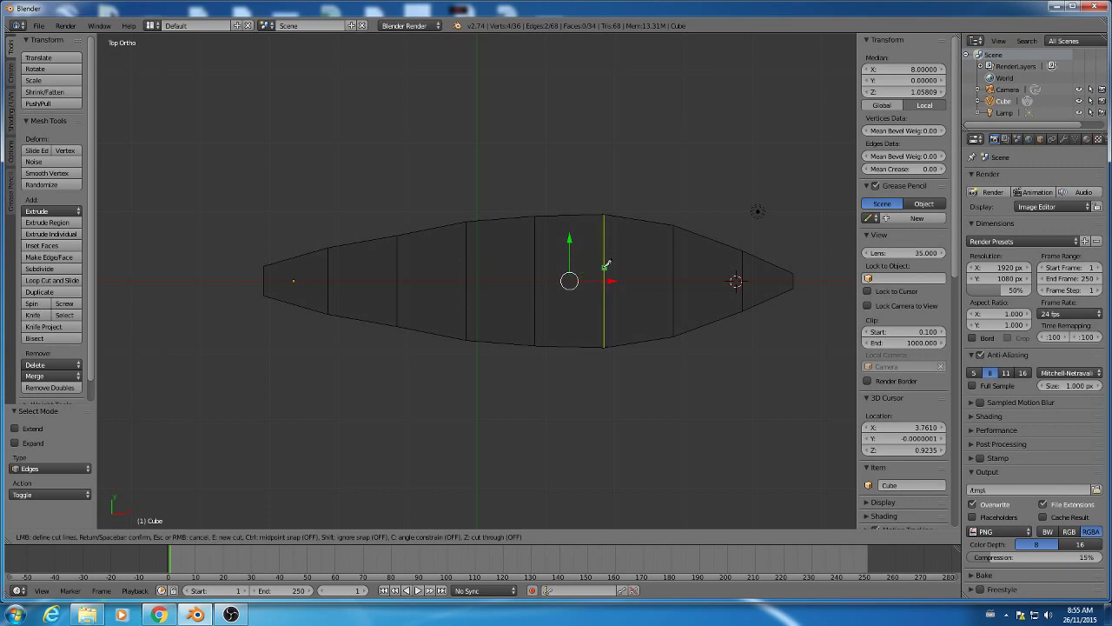
left_click(536, 266)
key("Return")
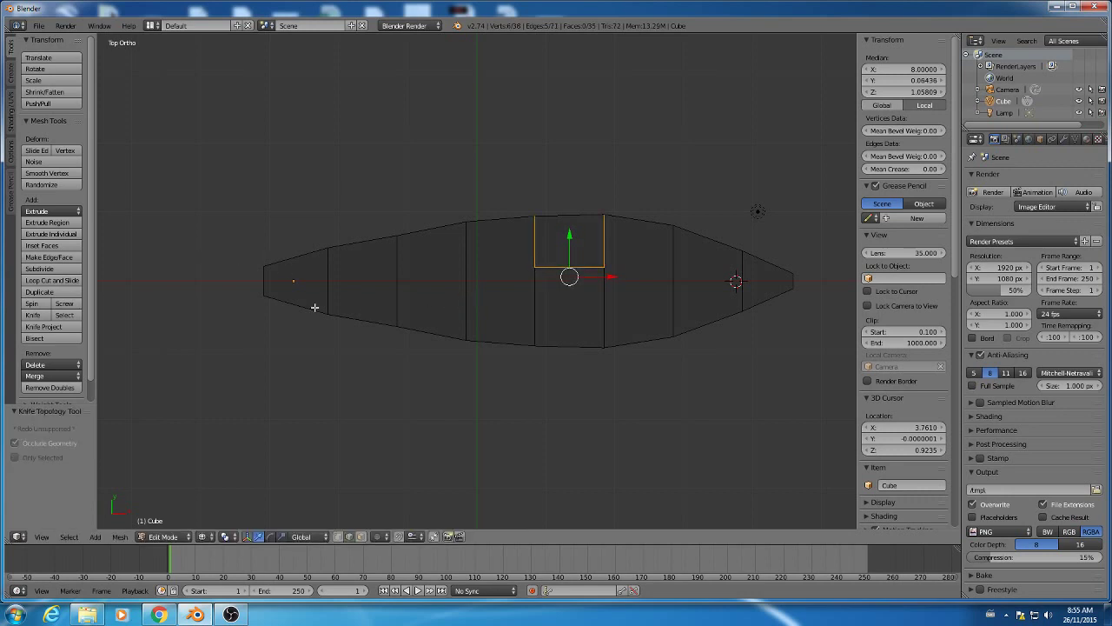
middle_click_drag(465, 321, 583, 268)
key("KP_7")
Step: Make a second parallel knife cut between the middle edges to form a thin strip
left_click(33, 315)
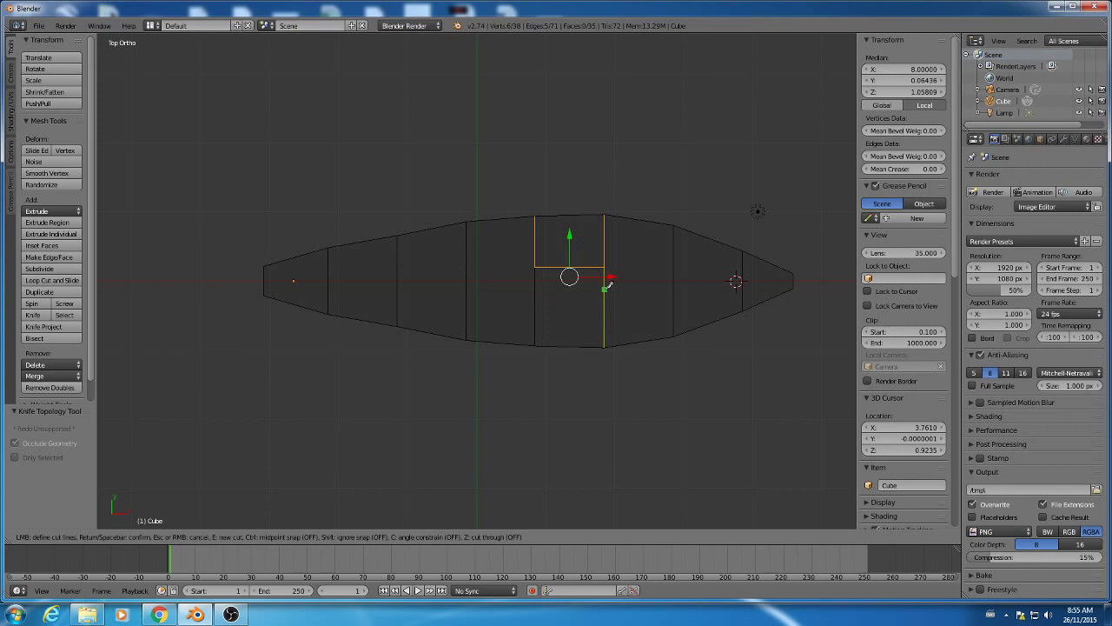
left_click(606, 287)
left_click(537, 287)
key("Return")
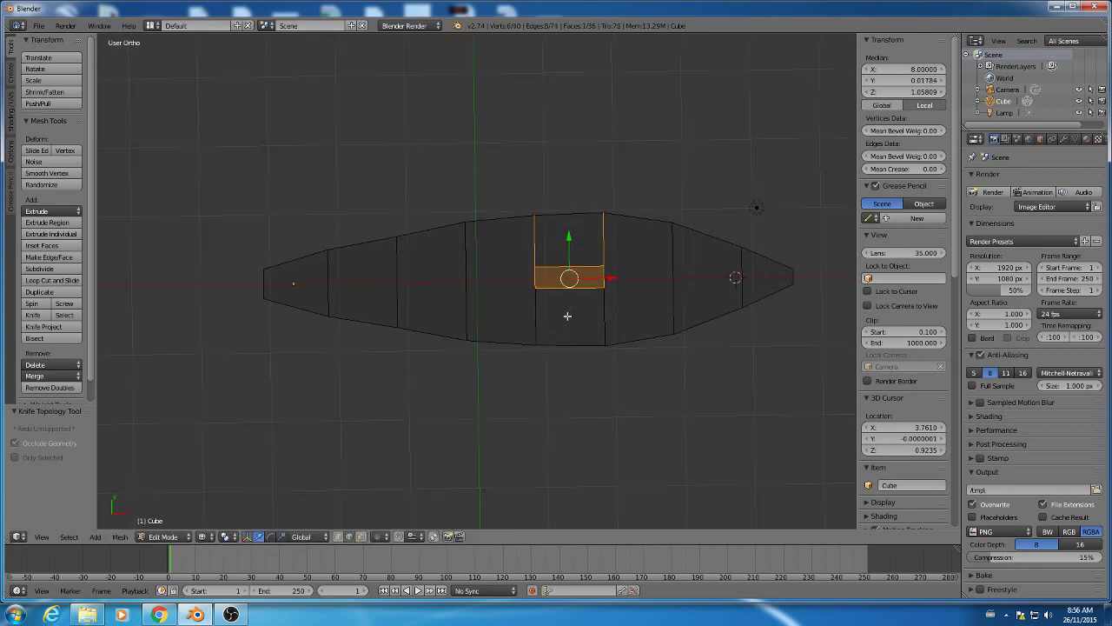
Step: Switch to Face select mode after inspecting the new face, then go to Front Ortho view
middle_click_drag(568, 316, 617, 212)
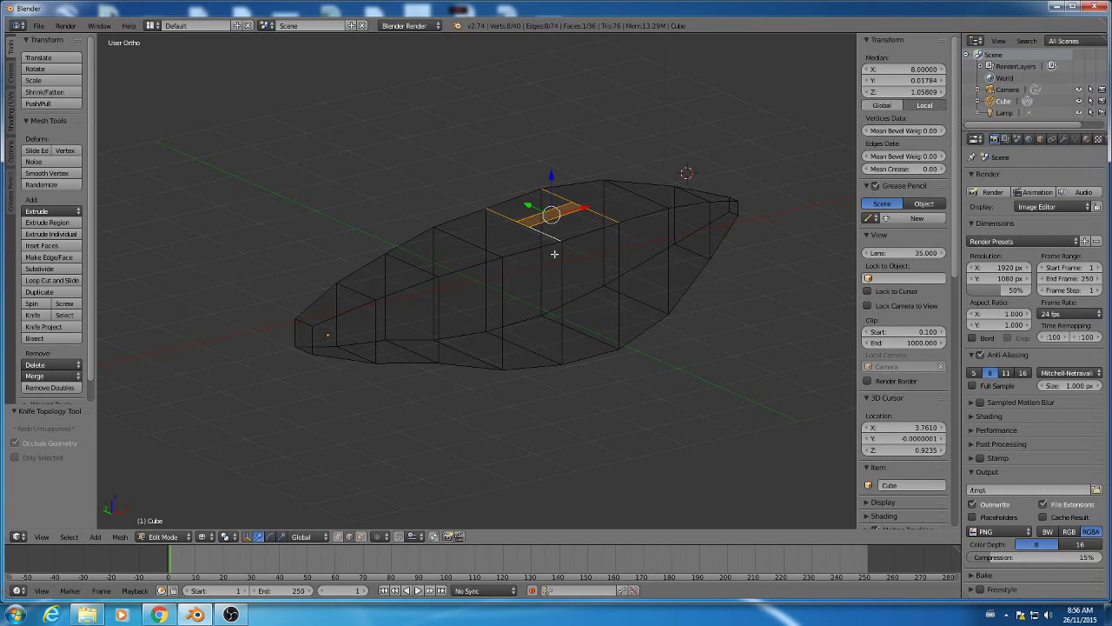
middle_click_drag(573, 239, 558, 262)
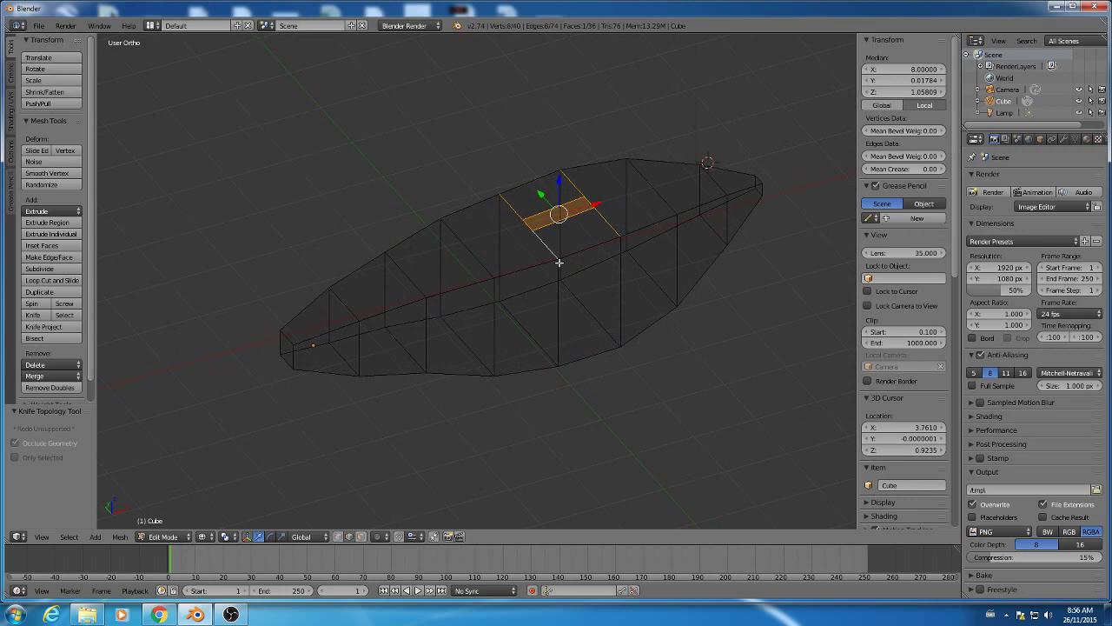
key("ctrl+Tab")
left_click(559, 275)
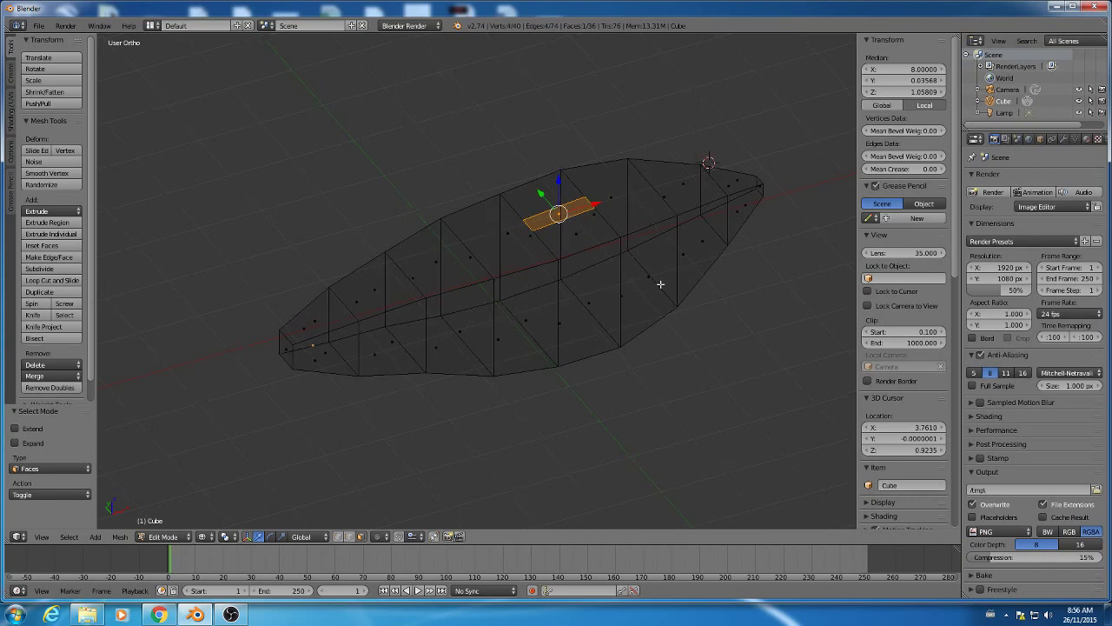
middle_click_drag(661, 283, 632, 272)
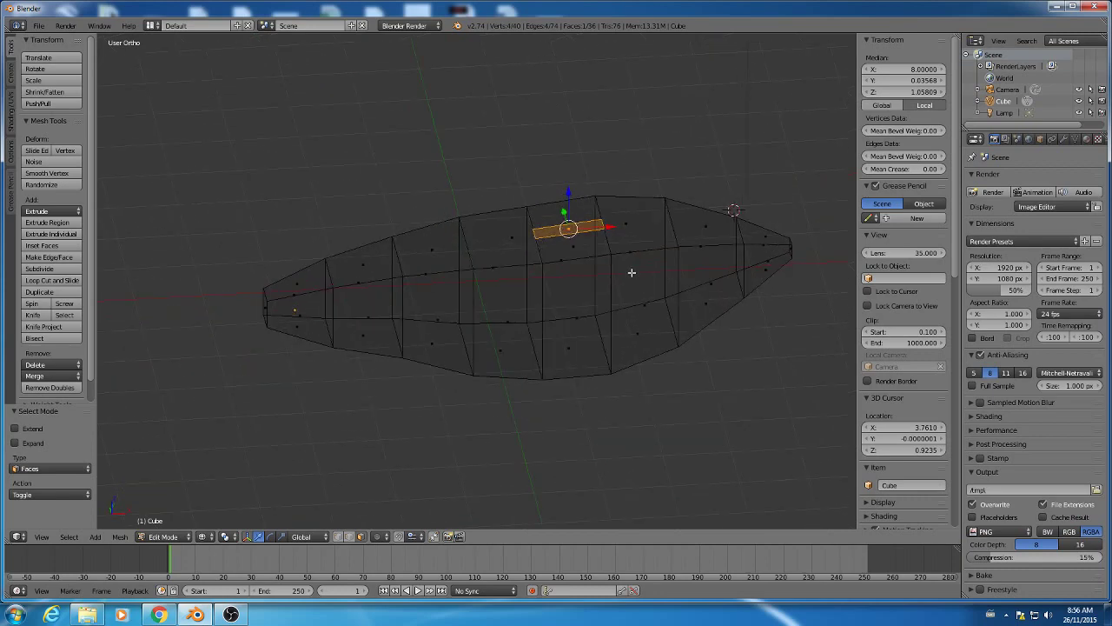
key("KP_1")
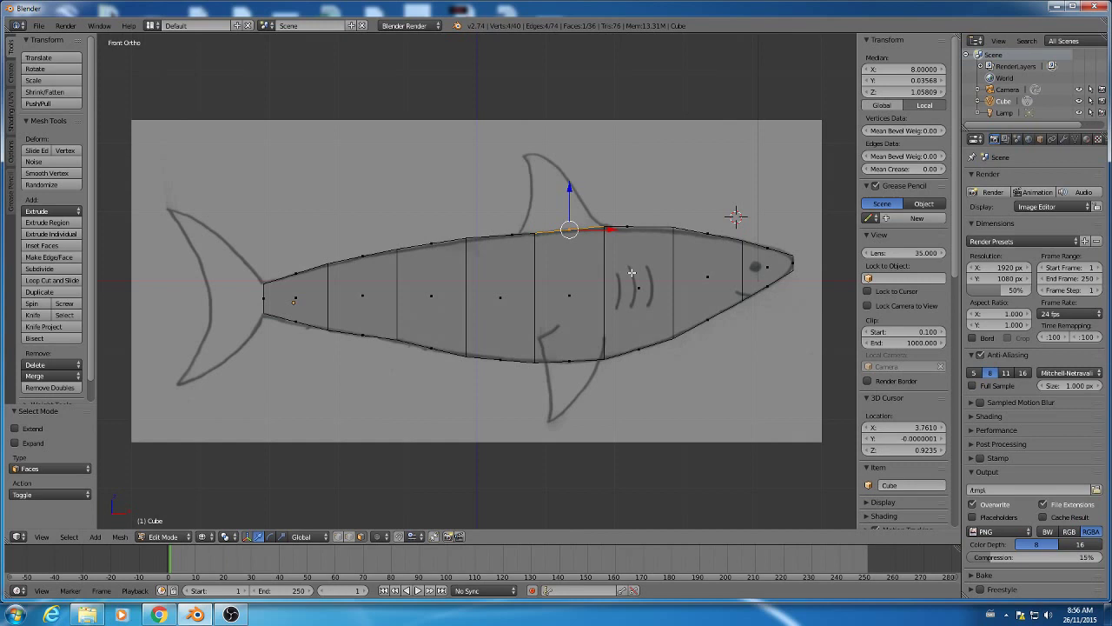
Step: Extrude the top face upward twice into the sketched fin, then deselect everything
key("e")
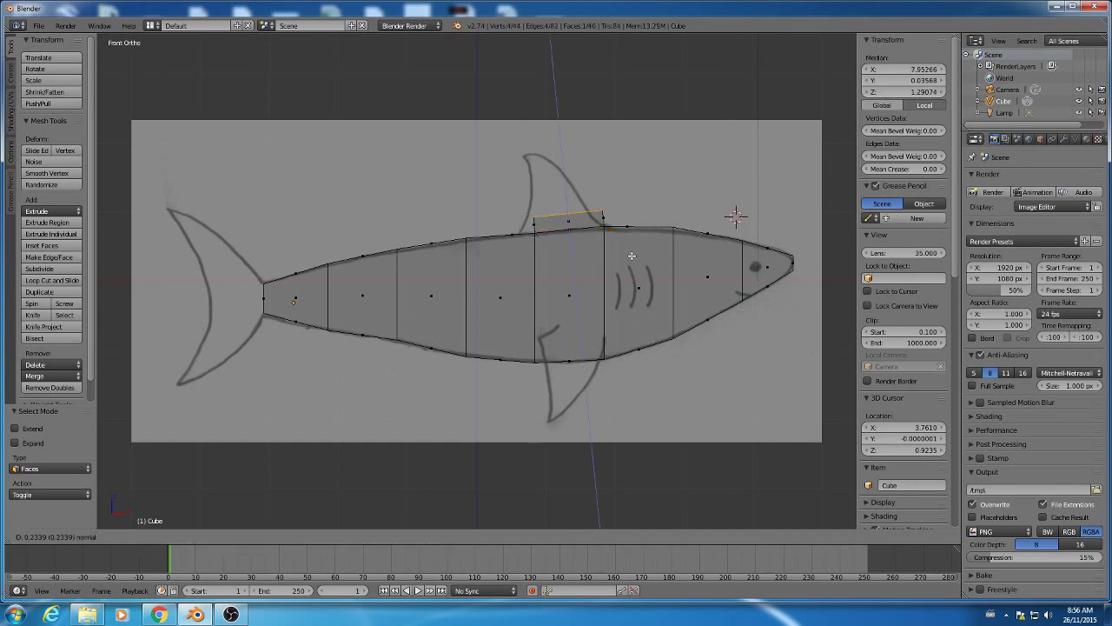
left_click(632, 249)
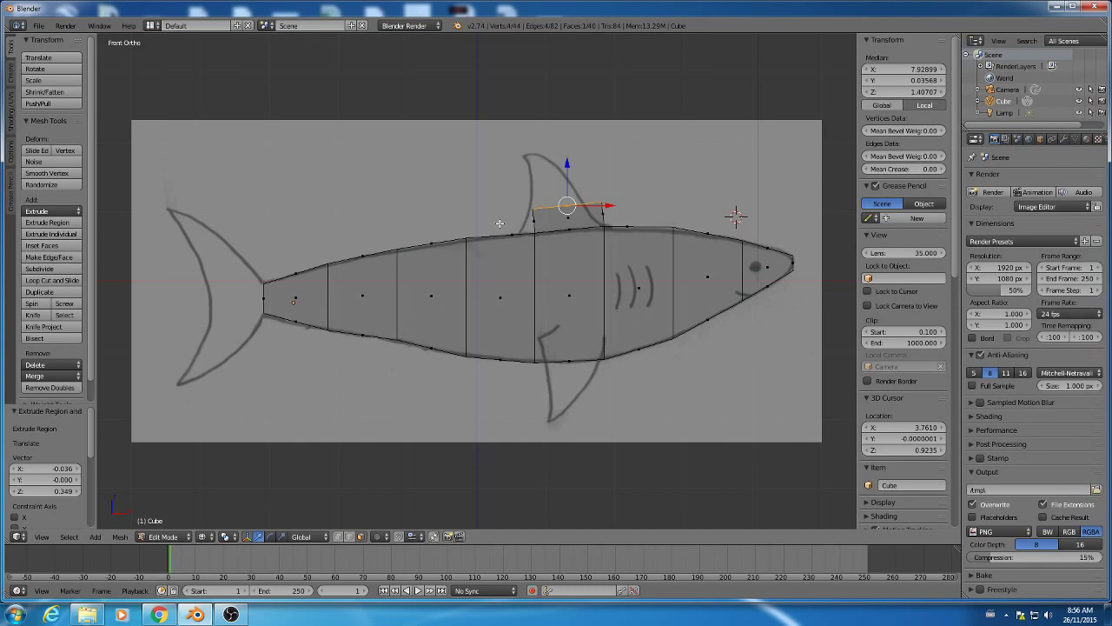
key("e")
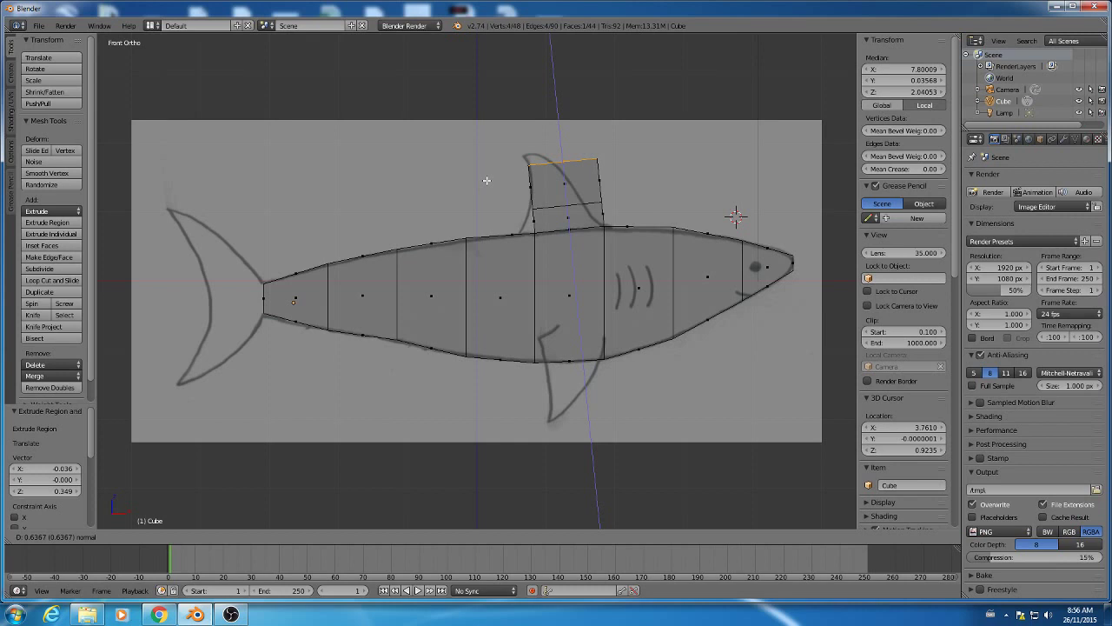
left_click(486, 181)
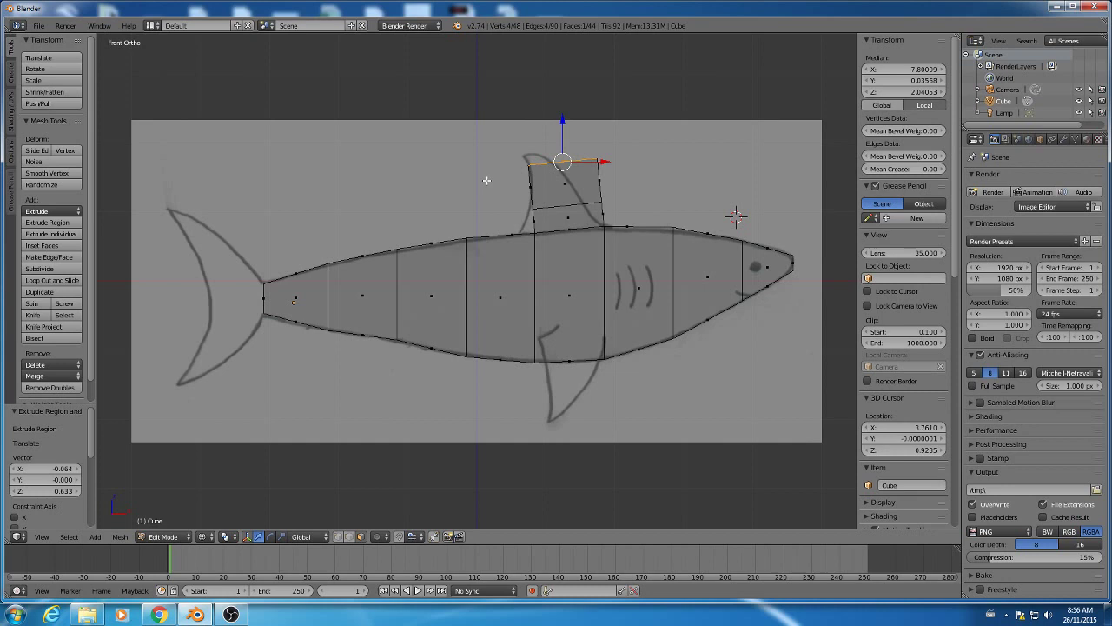
key("a")
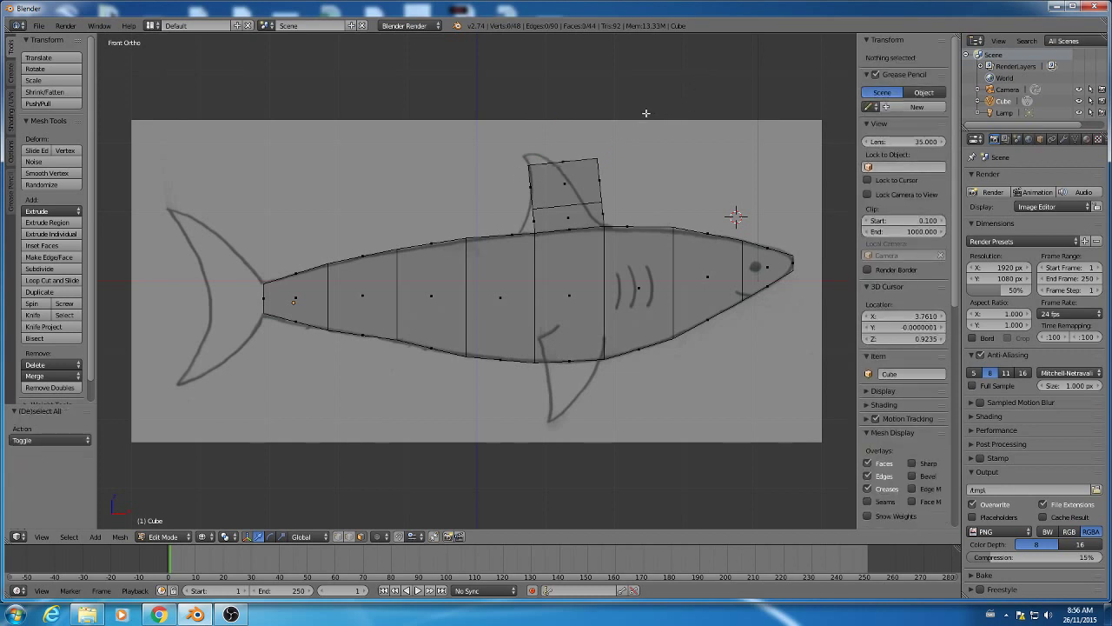
Step: In Vertex select mode, move the fin's top-left vertex vertically to the sketch outline
key("ctrl+Tab")
left_click(518, 137)
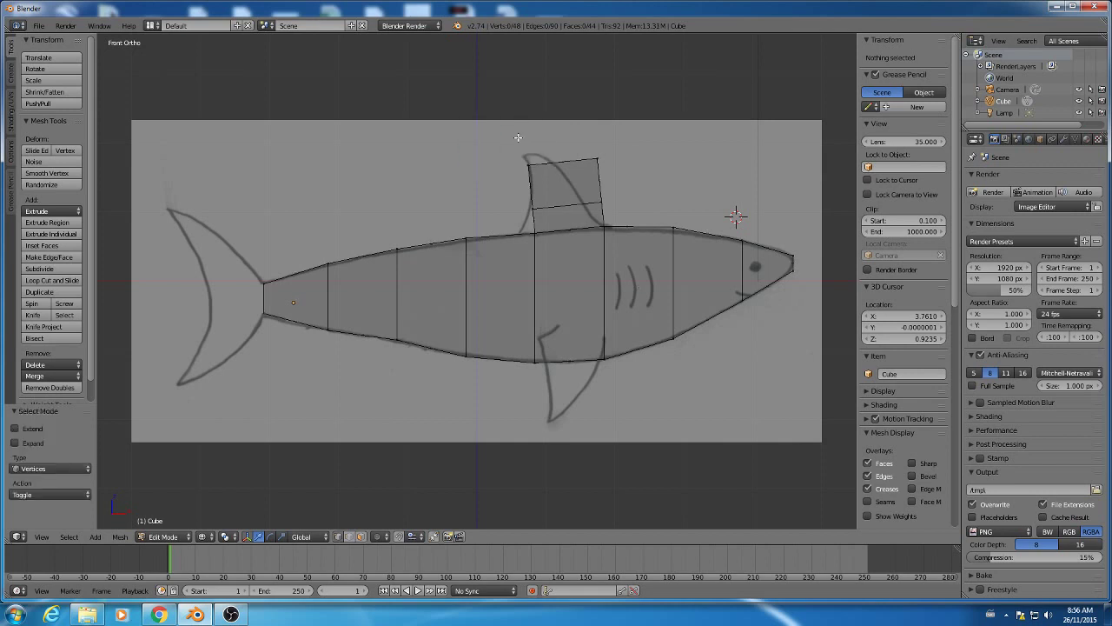
key("b")
left_click_drag(500, 152, 532, 174)
key("g")
key("z")
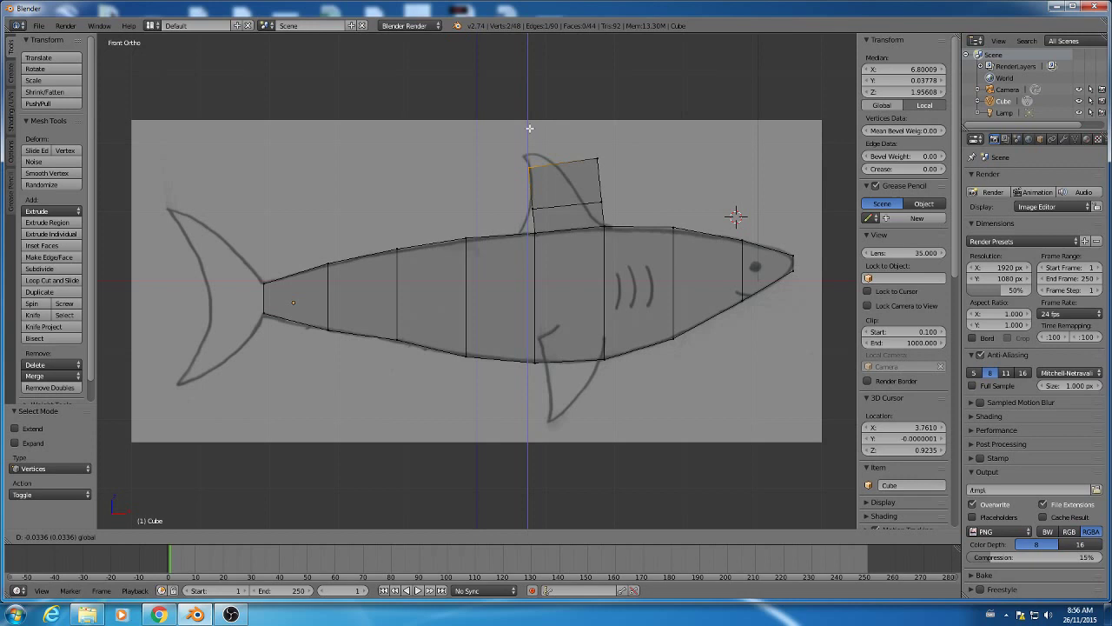
left_click(530, 136)
Step: Slide the fin's top-right and lower-left vertices into a swept-back point, then view it in solid shading
key("a")
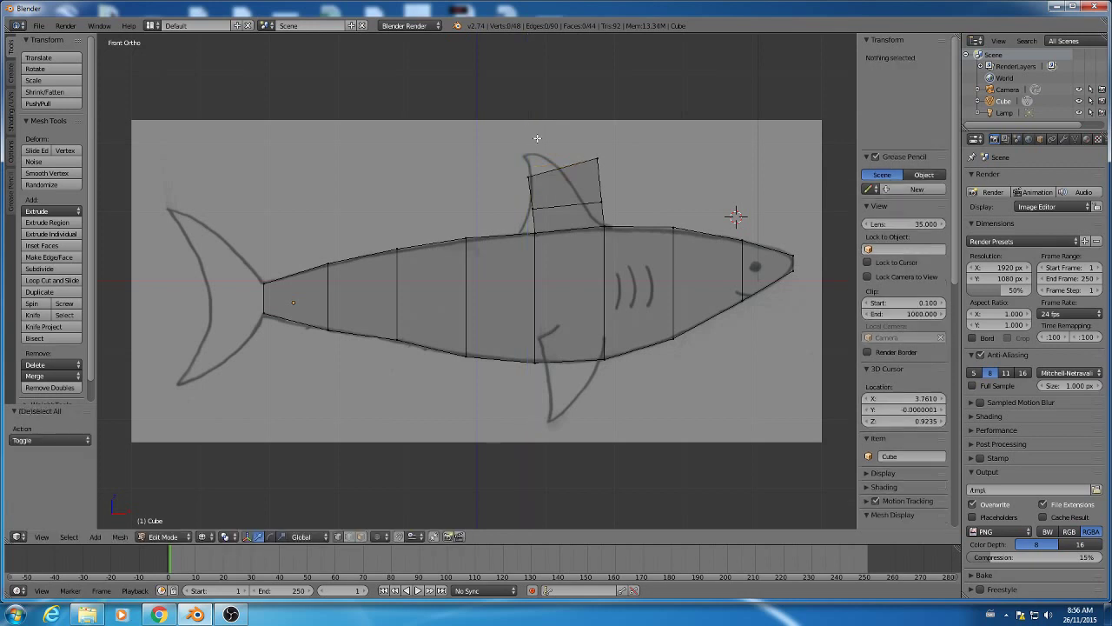
right_click(598, 157)
left_click_drag(612, 157, 536, 127)
key("a")
right_click(533, 208)
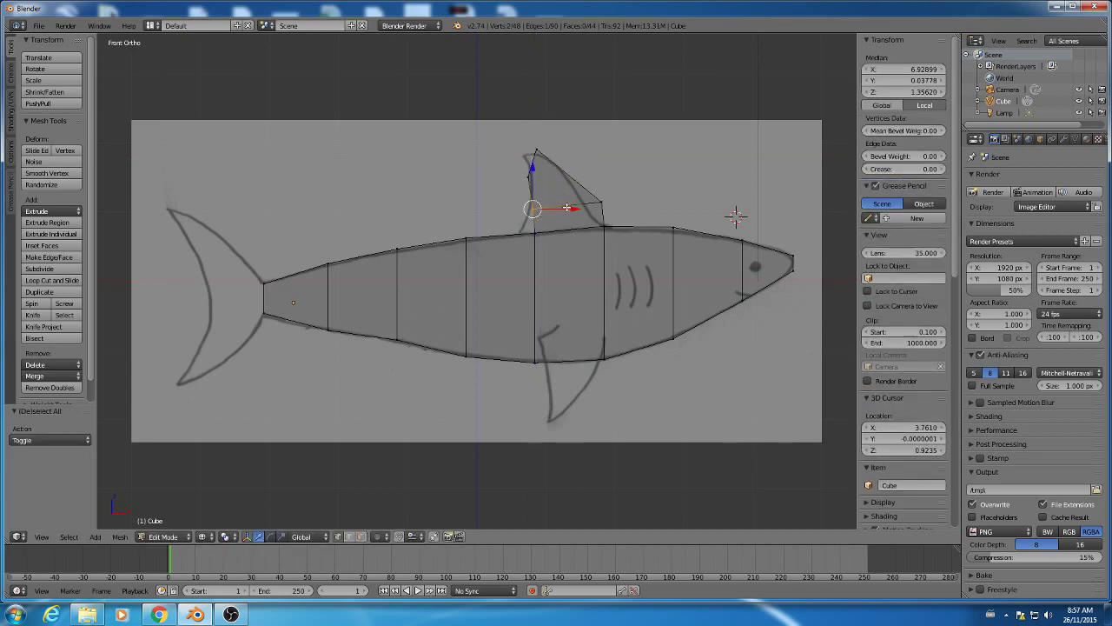
left_click_drag(570, 209, 624, 200)
key("a")
key("b")
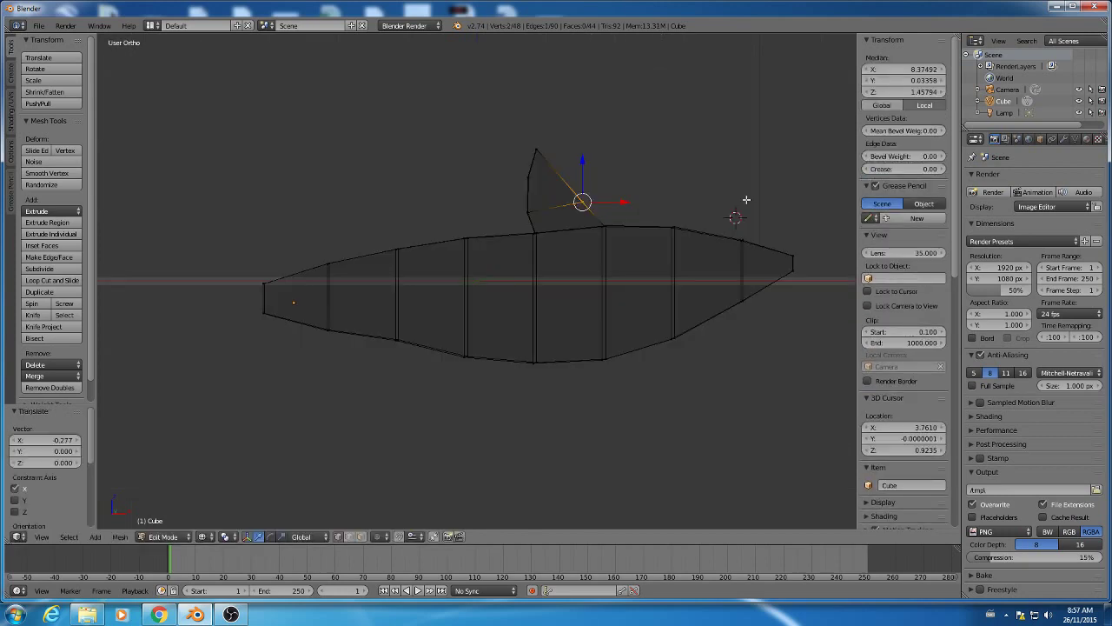
key("z")
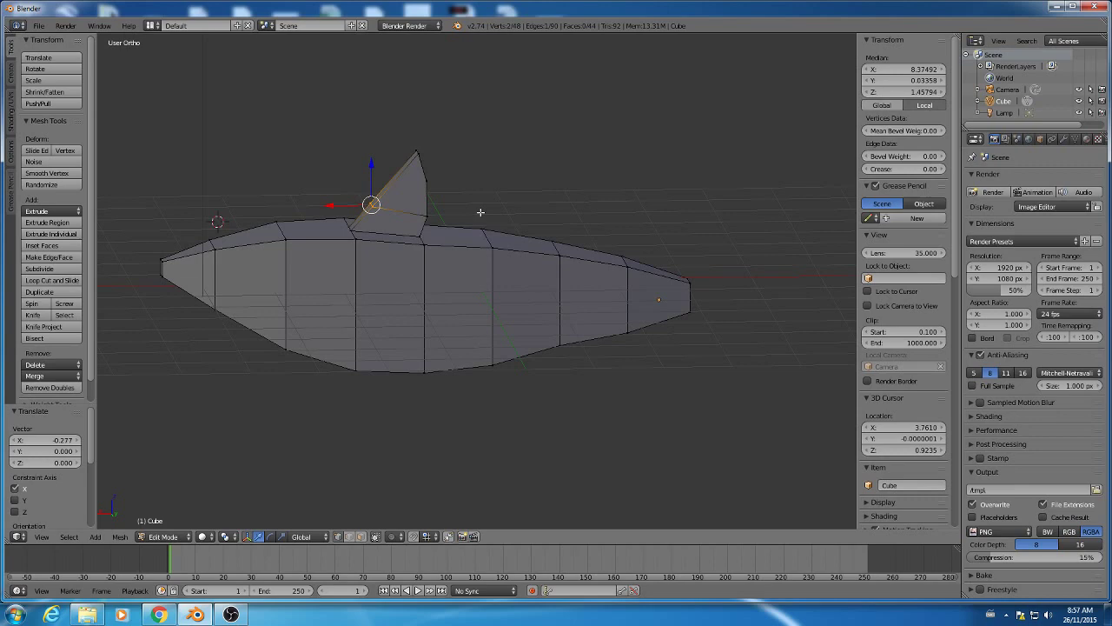